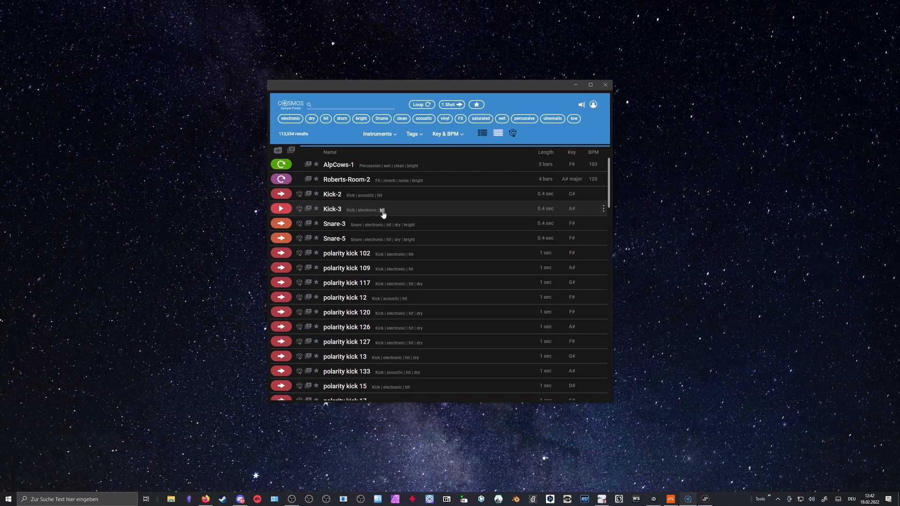
Browse the full sample list in compact view, checking the samples' names, tags, lengths, keys and BPM values
scroll(401, 225, "down", 10)
scroll(398, 251, "down", 3)
scroll(398, 250, "up", 3)
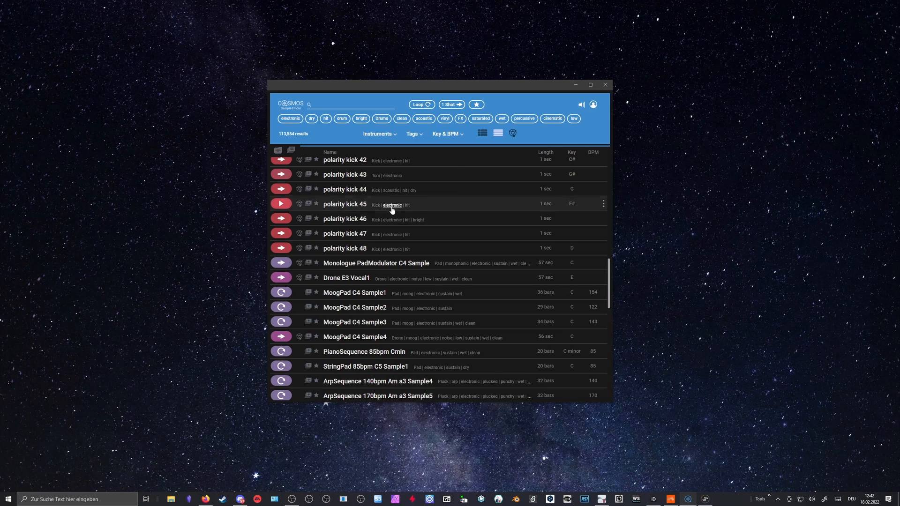
scroll(391, 211, "up", 1)
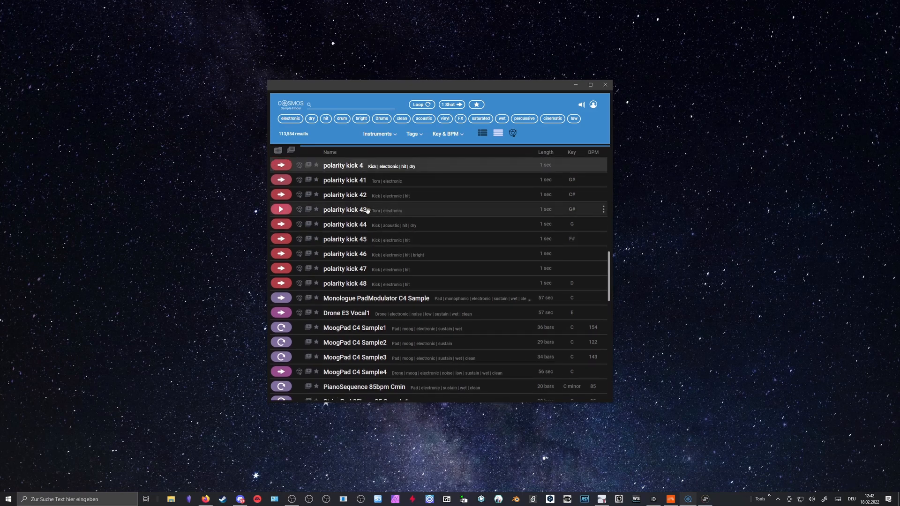
scroll(401, 227, "up", 4)
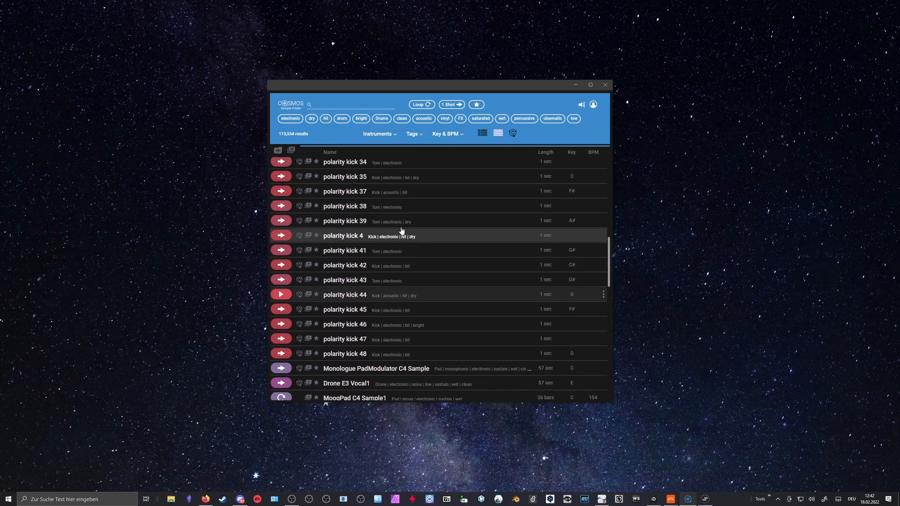
scroll(400, 227, "up", 1)
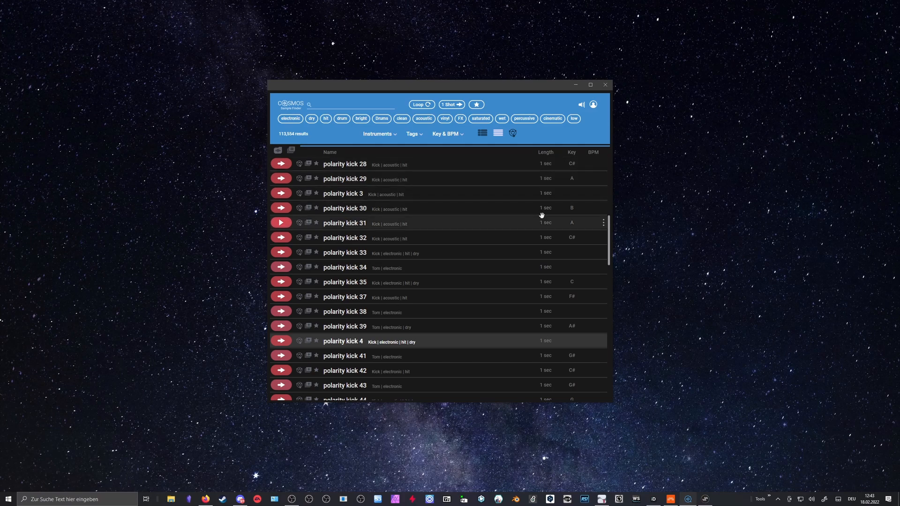
scroll(545, 220, "up", 9)
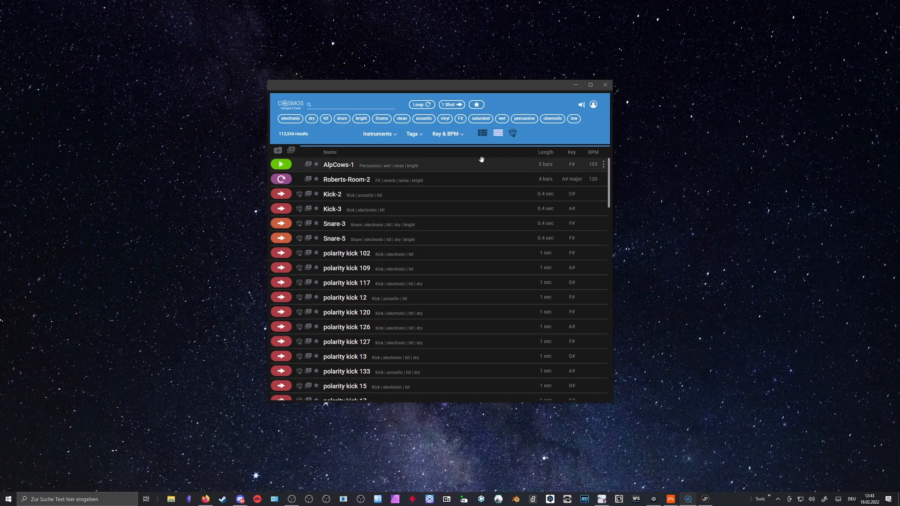
scroll(447, 211, "down", 5)
scroll(447, 214, "down", 10)
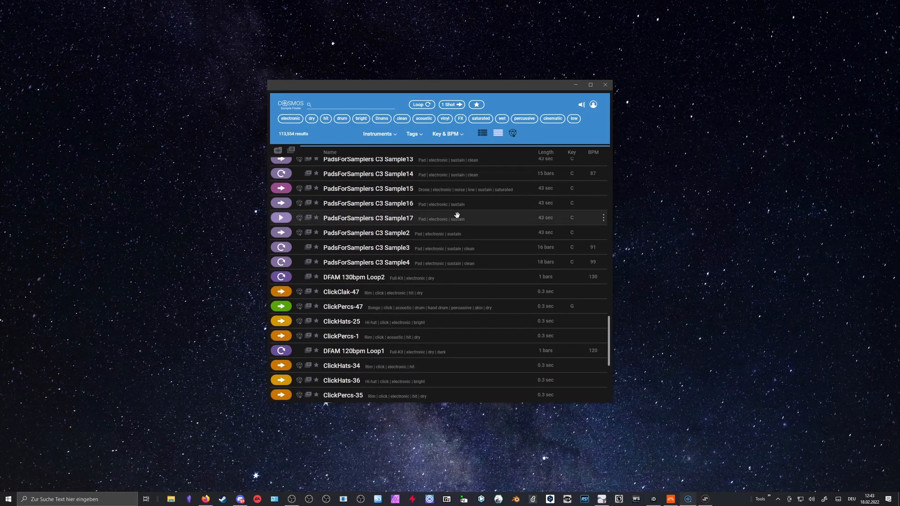
scroll(453, 218, "down", 4)
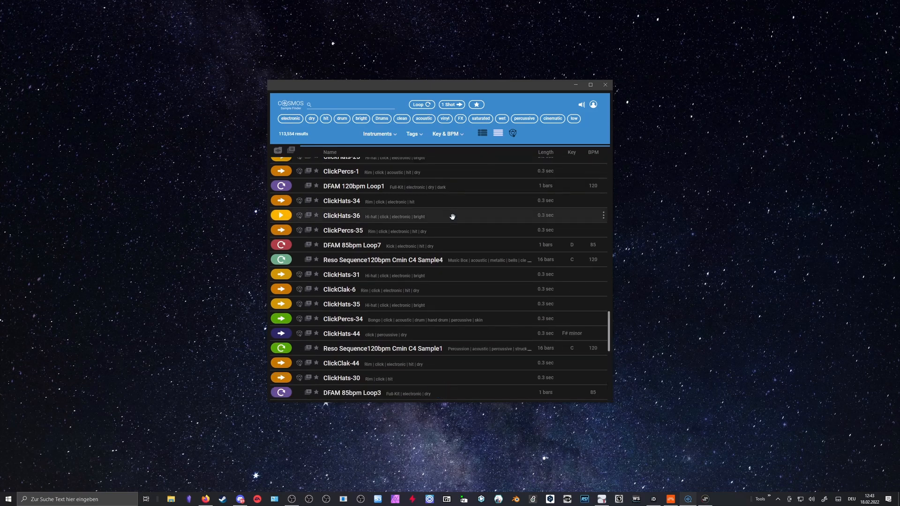
scroll(452, 217, "down", 3)
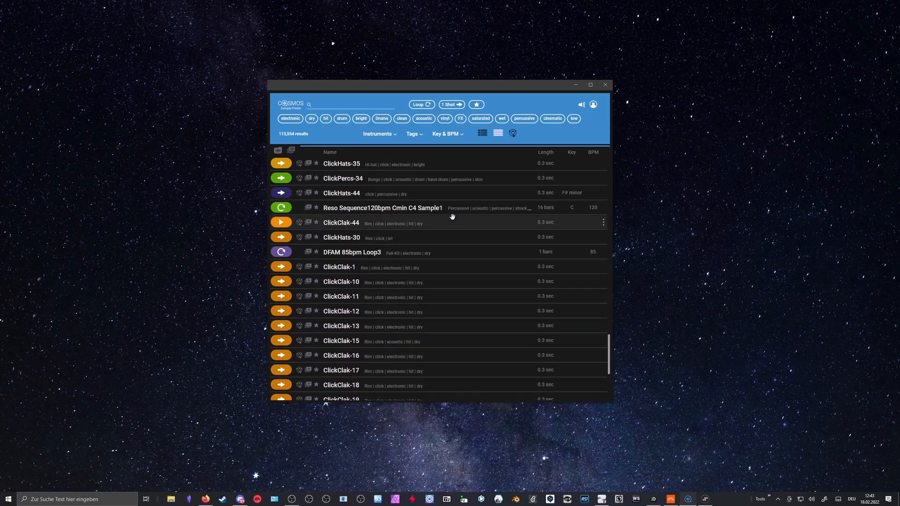
scroll(452, 216, "down", 3)
scroll(452, 217, "down", 3)
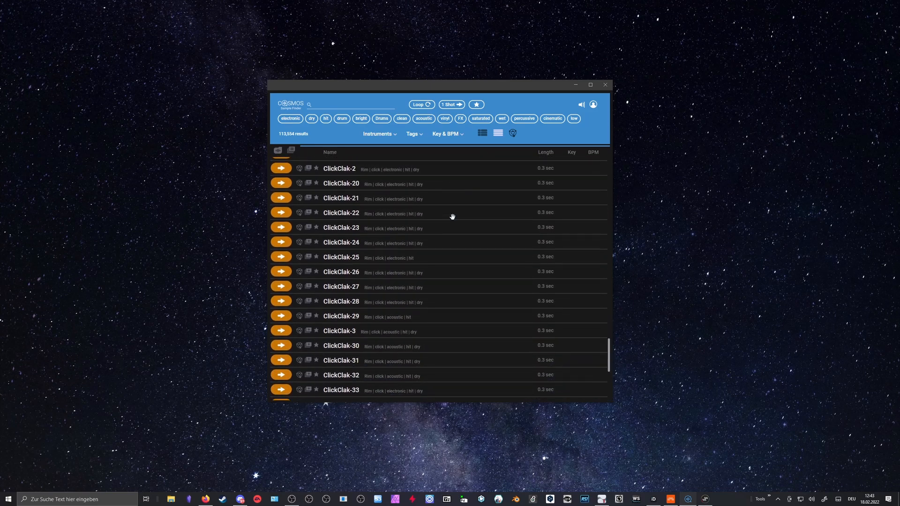
scroll(453, 217, "down", 3)
scroll(452, 216, "up", 7)
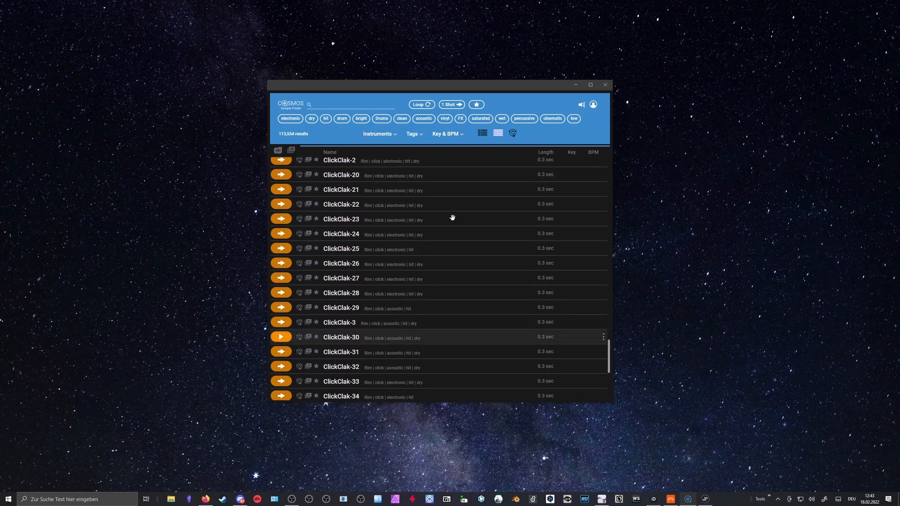
Switch the sample list to the detailed view with waveforms and go back up to the ClickHats-25 sample
left_click(482, 133)
scroll(371, 193, "up", 5)
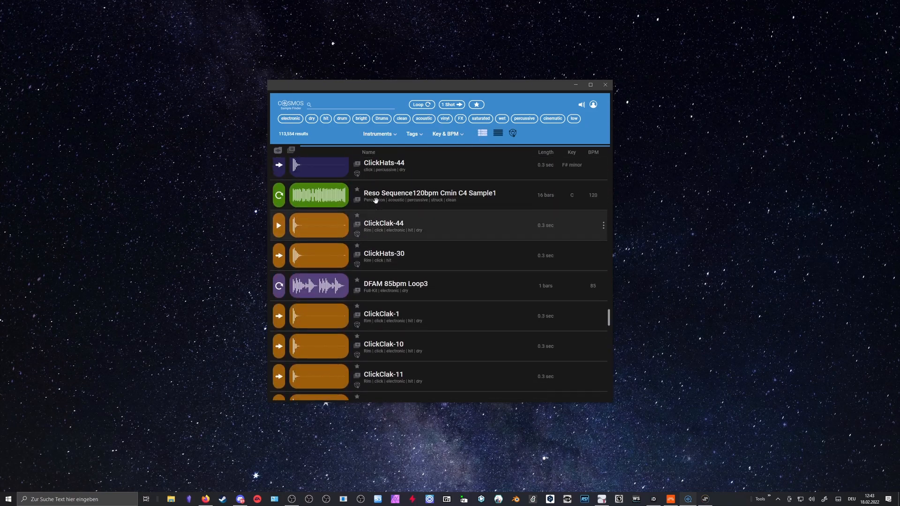
scroll(375, 200, "up", 8)
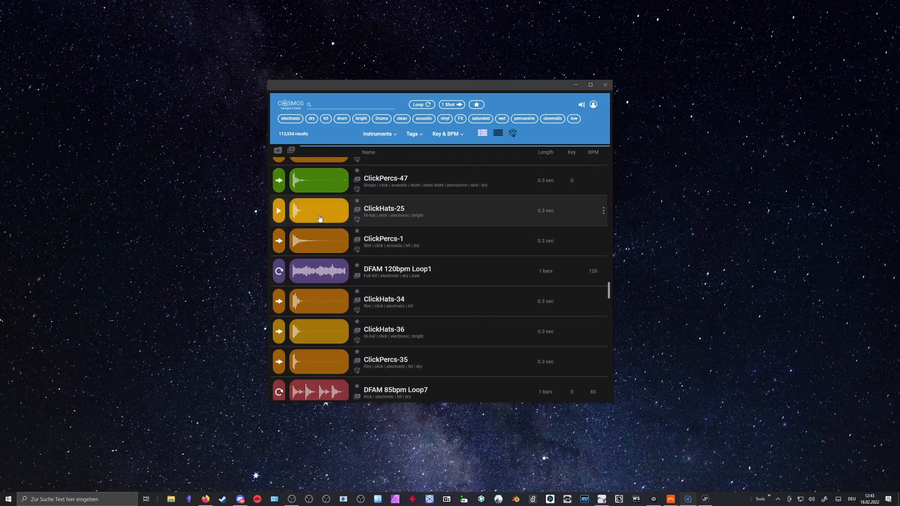
Audition several samples between ClickPercs-47 and ClickPercs-35, including ClickHats-25, ClickHats-34 and ClickHats-36
left_click(283, 211)
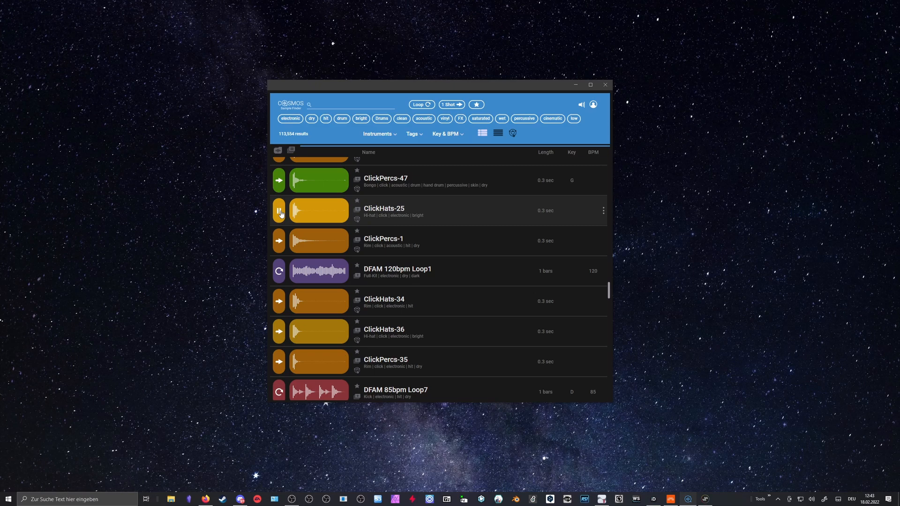
left_click(280, 273)
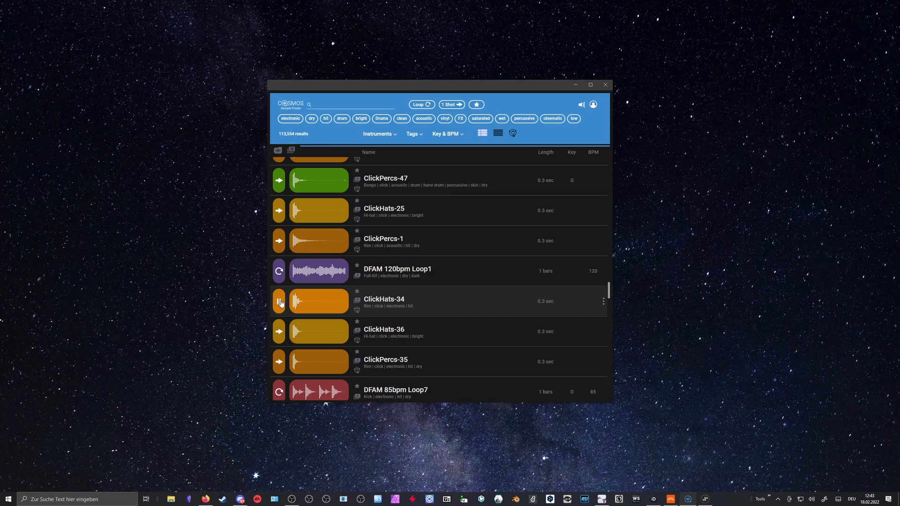
left_click(281, 329)
left_click(278, 361)
left_click(276, 210)
left_click(279, 180)
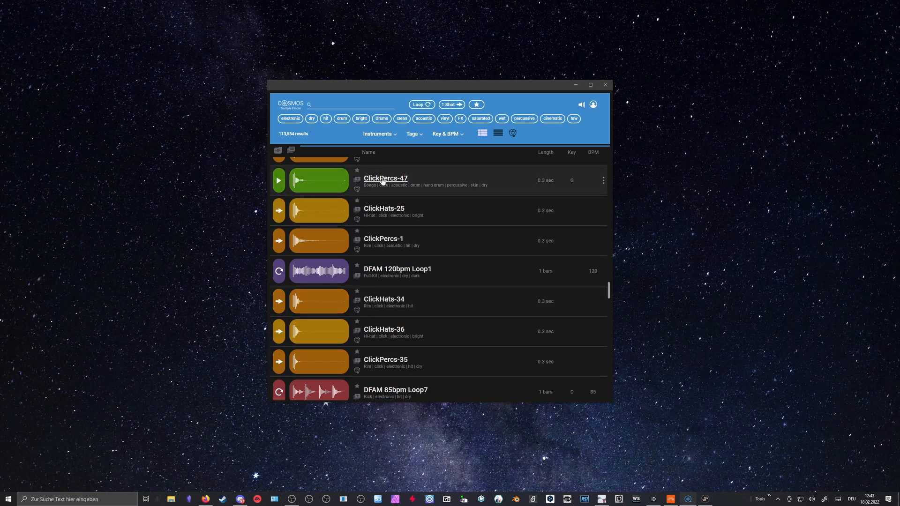
mouse_move(381, 181)
left_mouse_down()
mouse_move(349, 206)
mouse_move(190, 185)
mouse_move(388, 181)
left_mouse_up()
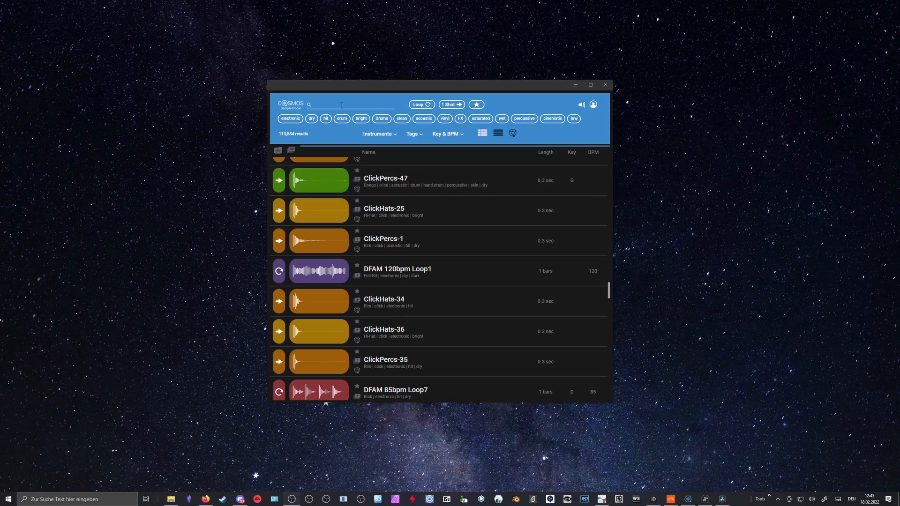
Search the sample library for "kick" and clear the search term again
left_click(336, 104)
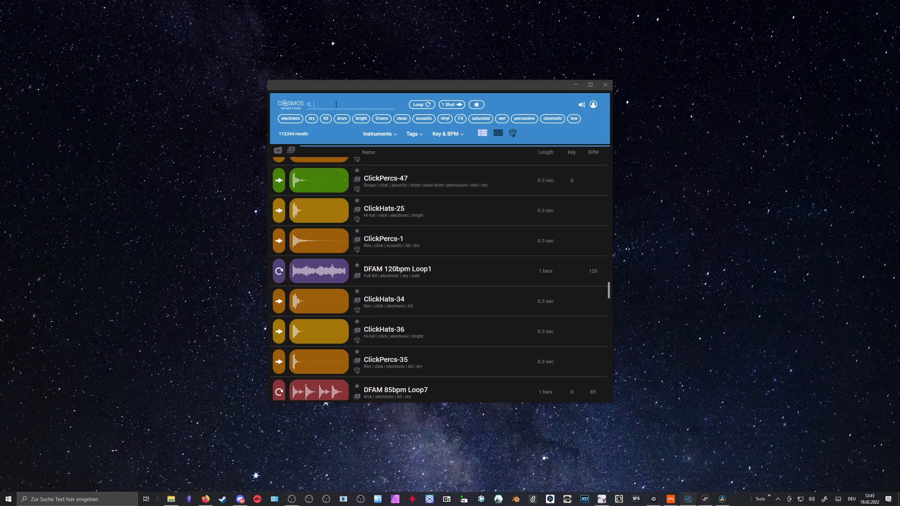
type("kick")
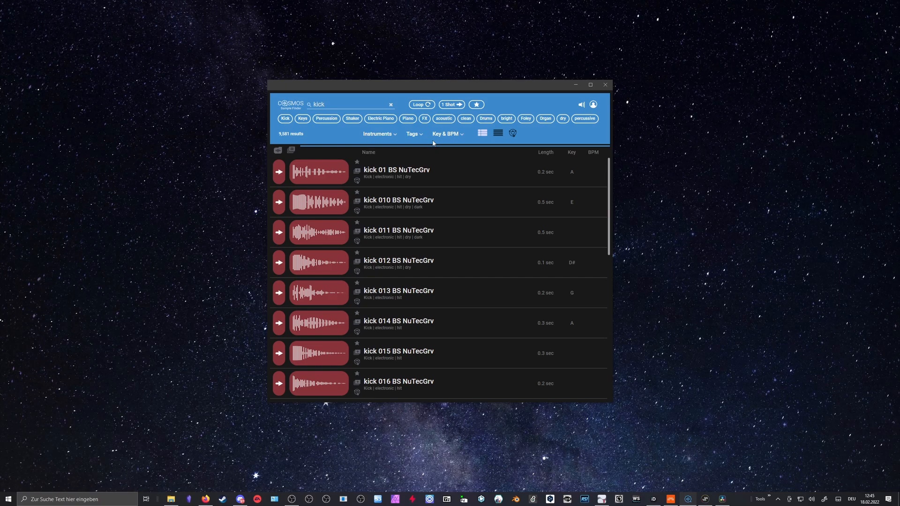
double_click(334, 101)
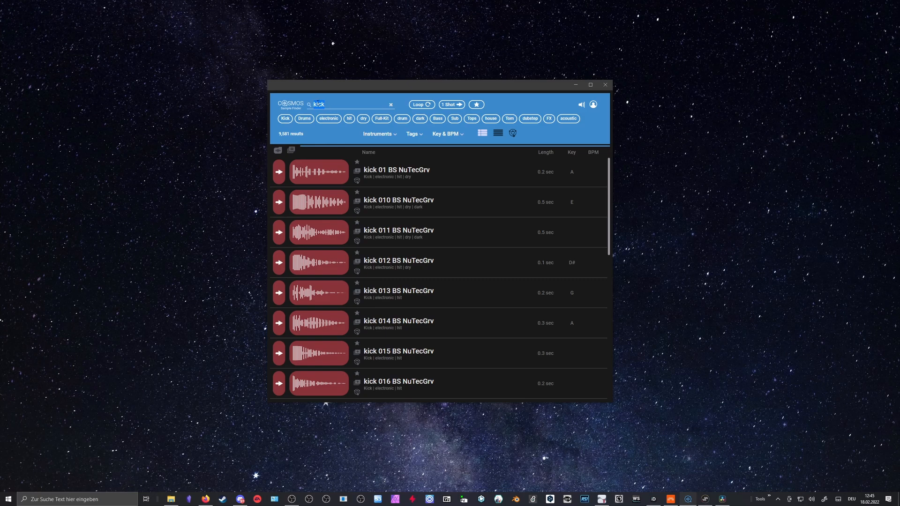
key("BackSpace")
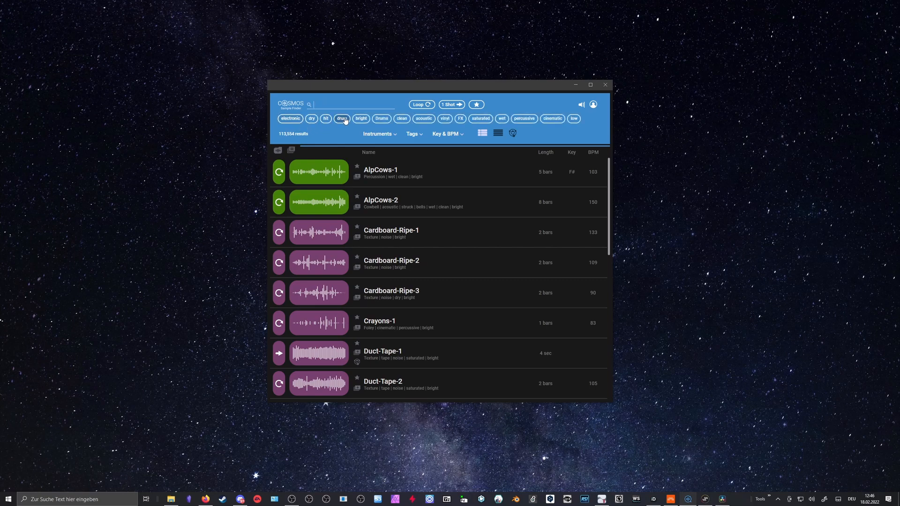
Look over the available filter options for Instruments, Tags, and Key & BPM
left_click(393, 135)
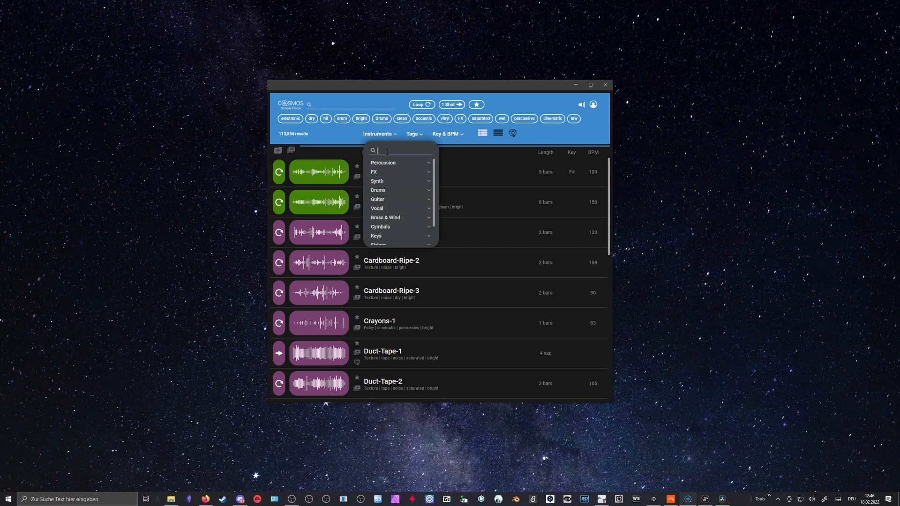
left_click(418, 136)
left_click(420, 135)
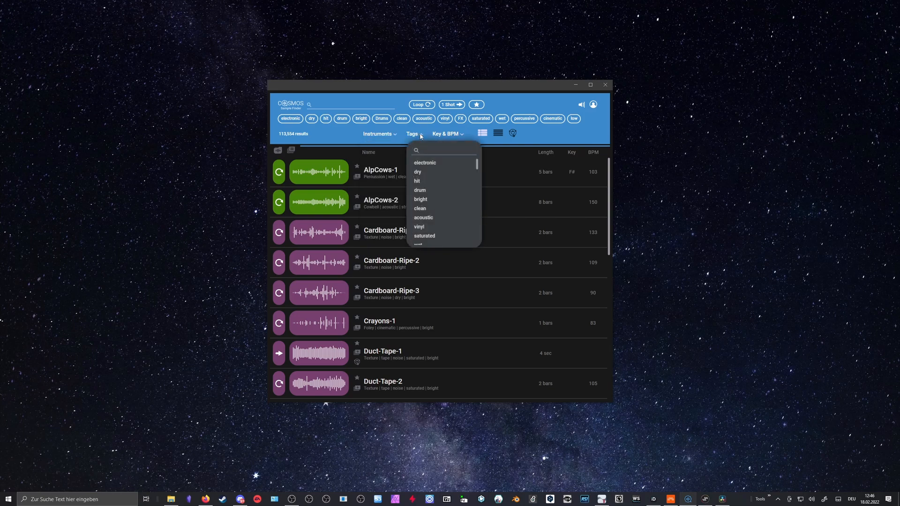
left_click(457, 135)
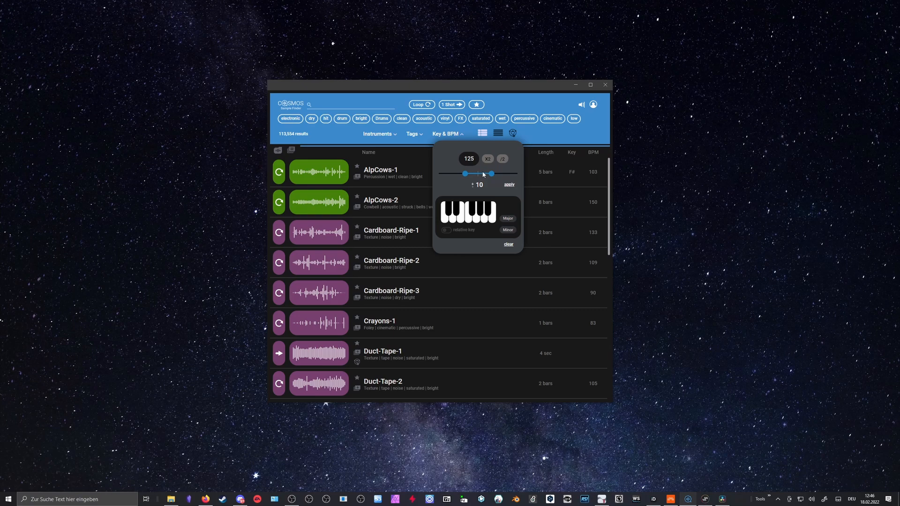
Show the results as a sample map and audition samples on it, including an earlier one from the playback history
left_click(496, 135)
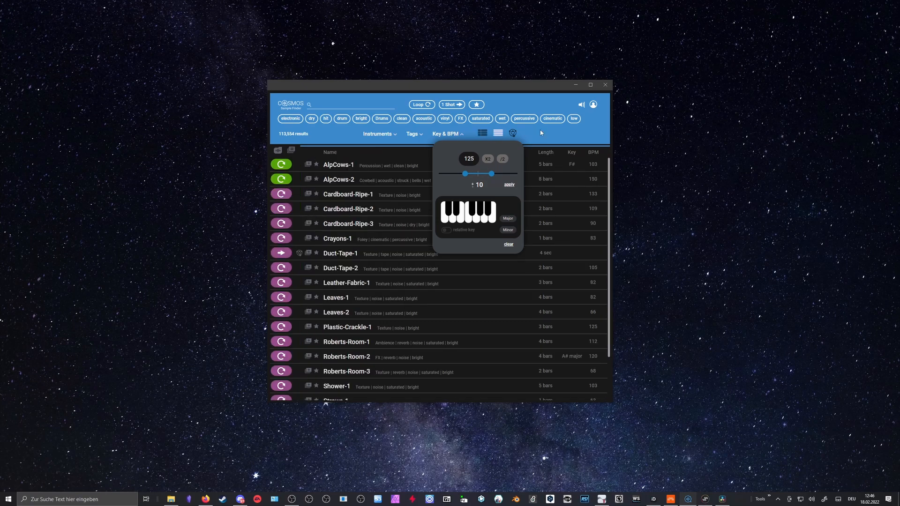
left_click(512, 134)
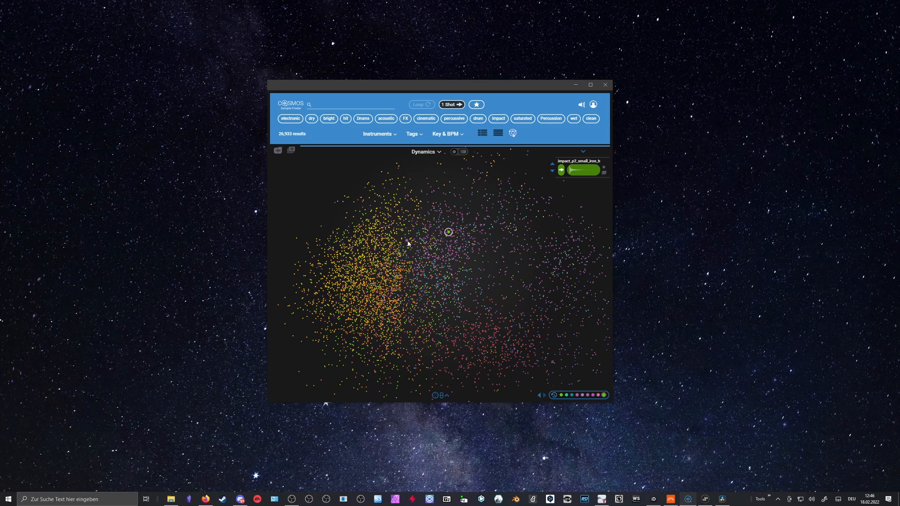
mouse_move(430, 224)
left_mouse_down()
mouse_move(420, 219)
mouse_move(396, 231)
mouse_move(398, 257)
left_mouse_up()
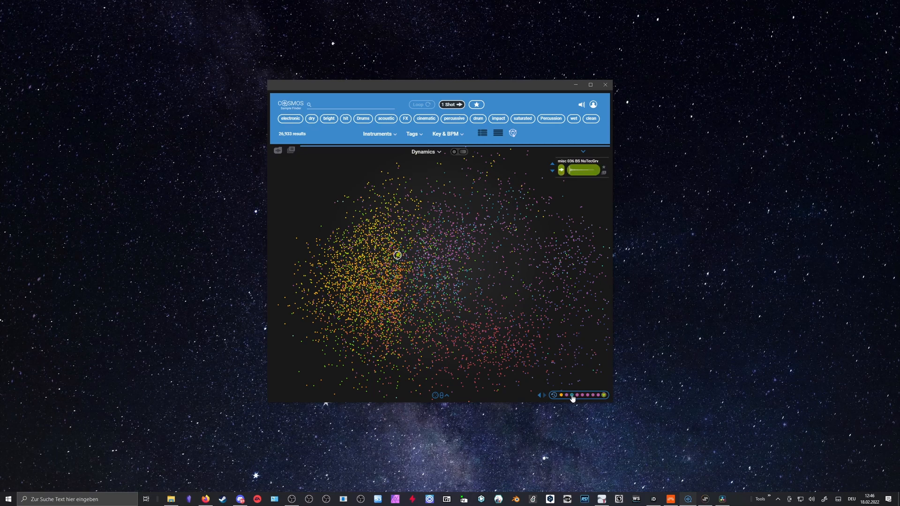
left_click(594, 395)
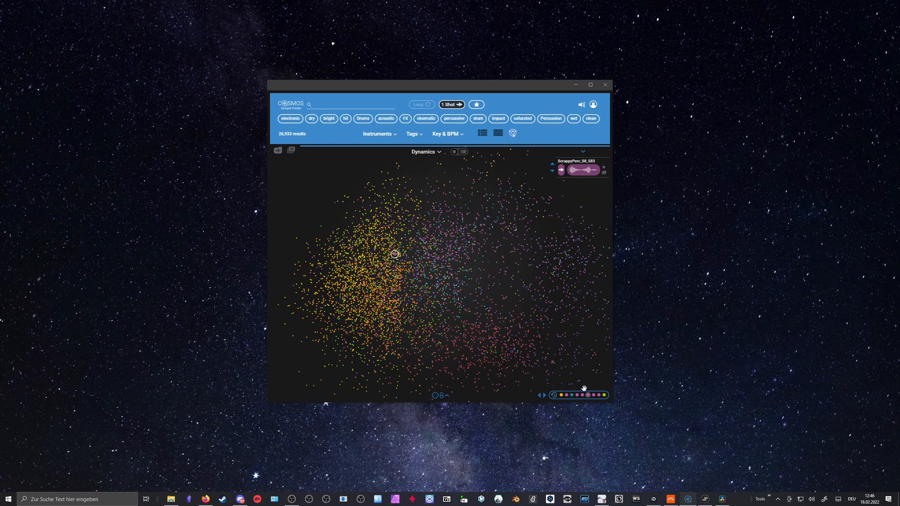
Expand the list of neighbouring samples and audition several samples in the map's upper-middle area
left_click(583, 152)
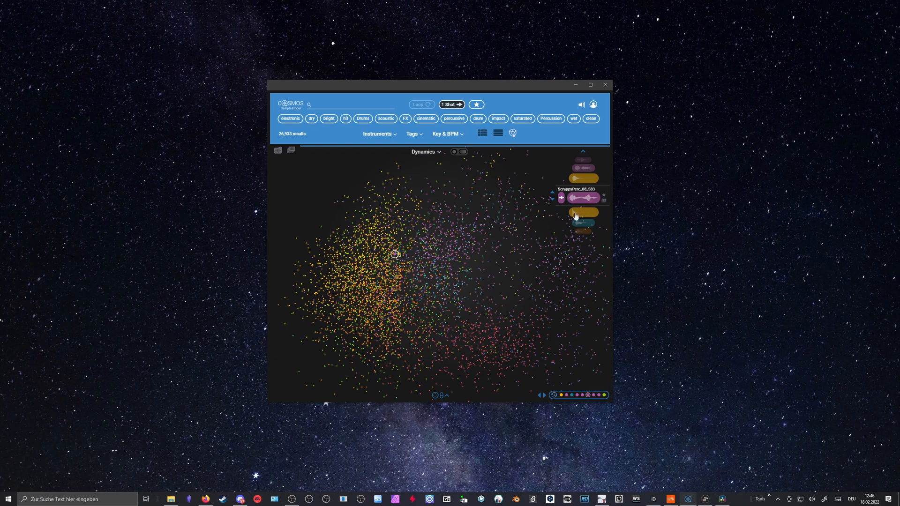
left_click(383, 252)
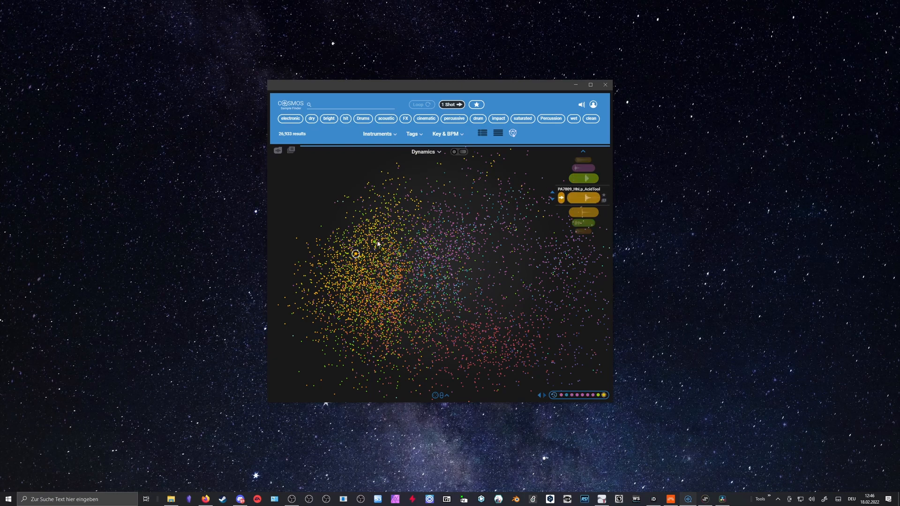
left_click(400, 240)
left_click(428, 235)
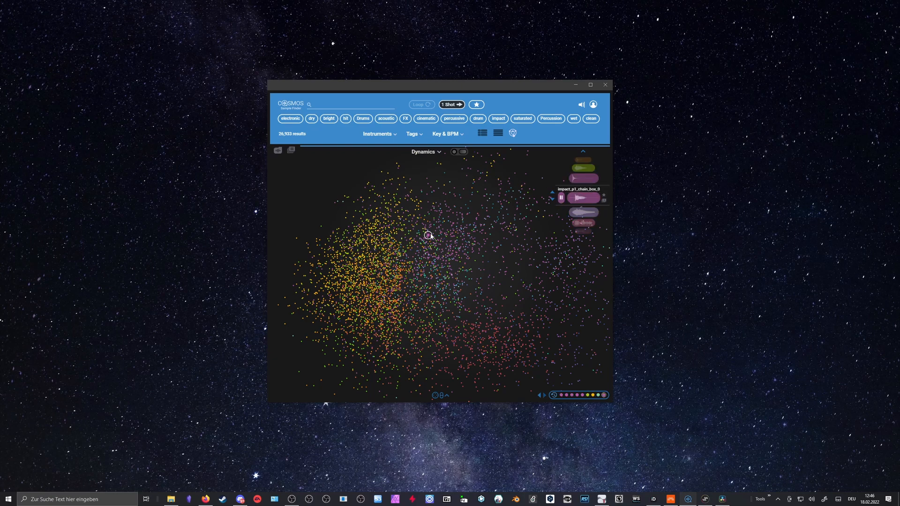
Arrange the sample map by Brightness instead of Dynamics and audition samples on both sides of the map
left_click(441, 153)
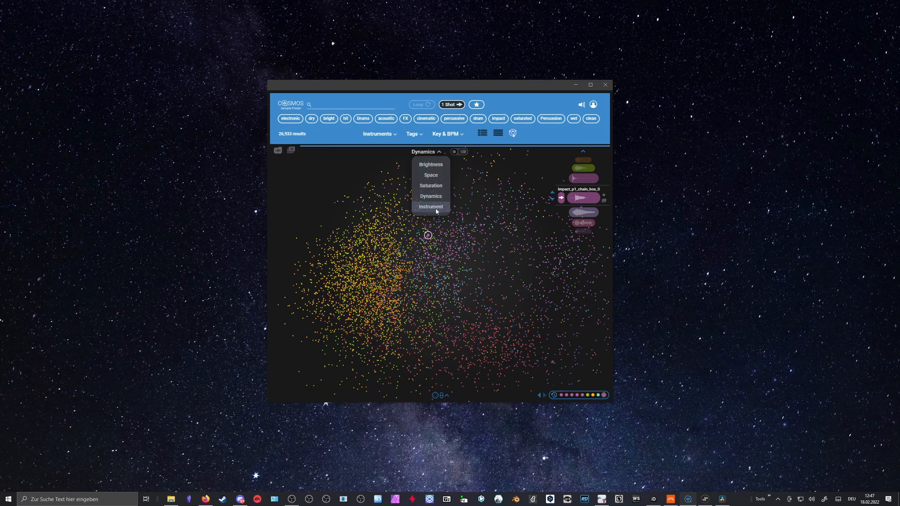
left_click(431, 164)
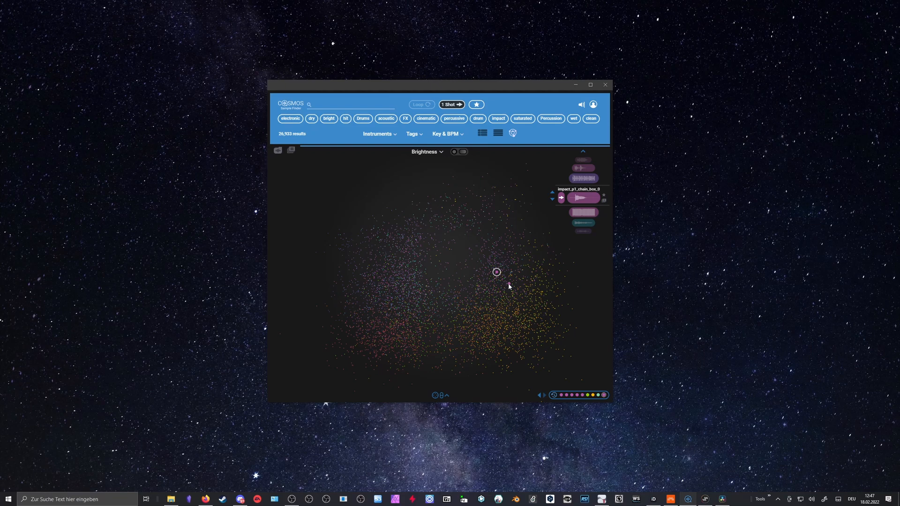
left_click(356, 302)
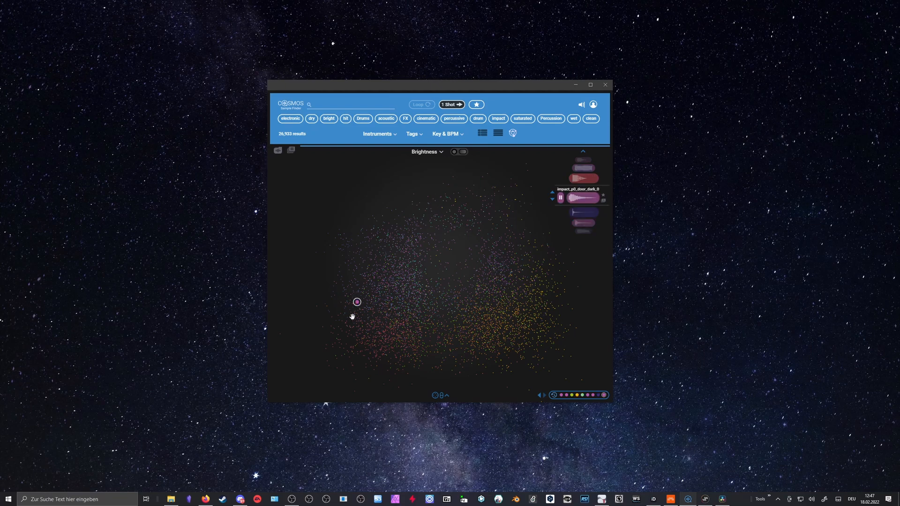
left_click(346, 247)
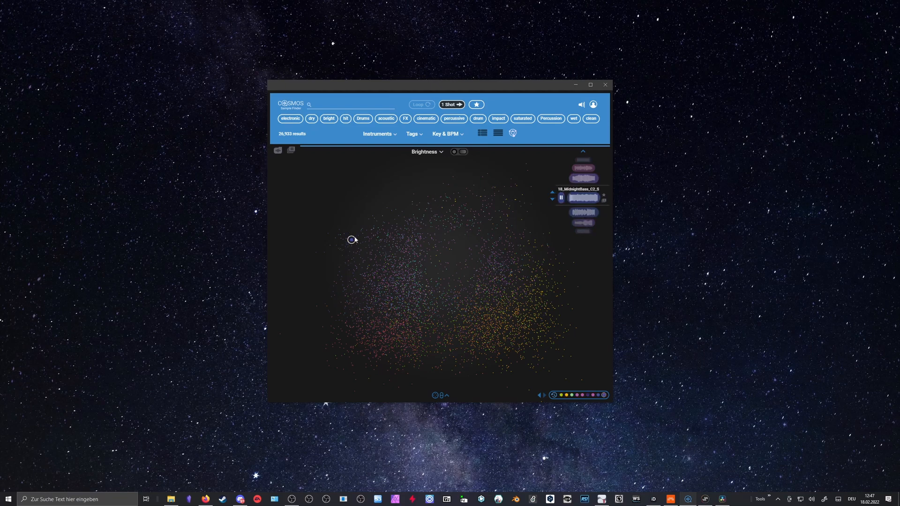
left_click(532, 257)
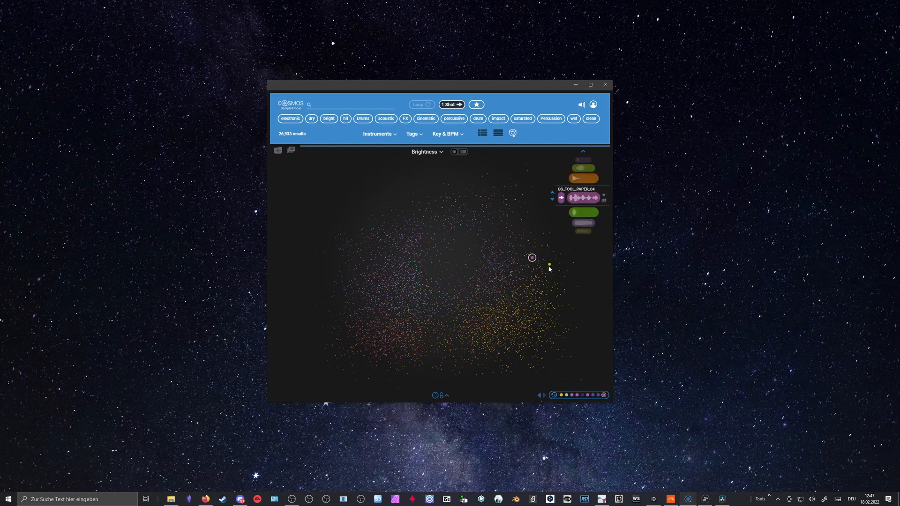
Audition a sample near the Brightness map's outer edge, then arrange the map by Saturation and audition samples across its clusters
left_click(549, 290)
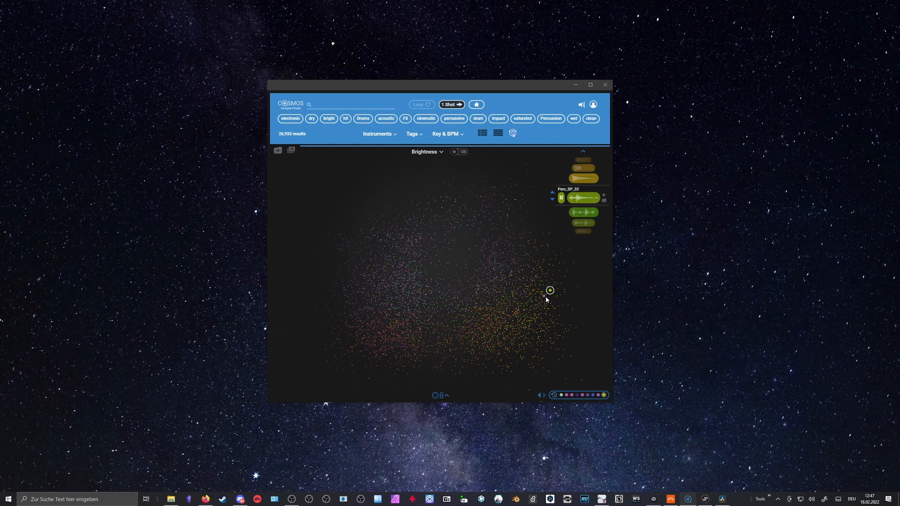
left_click(442, 153)
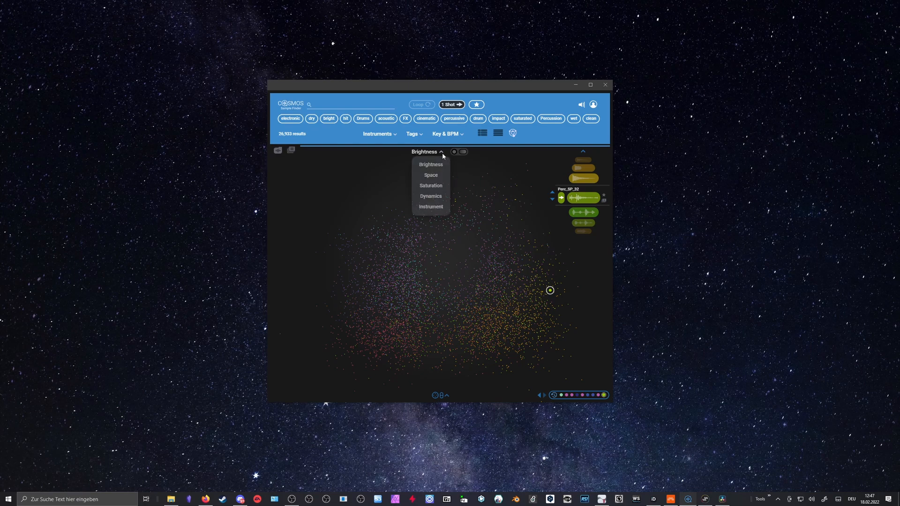
left_click(436, 186)
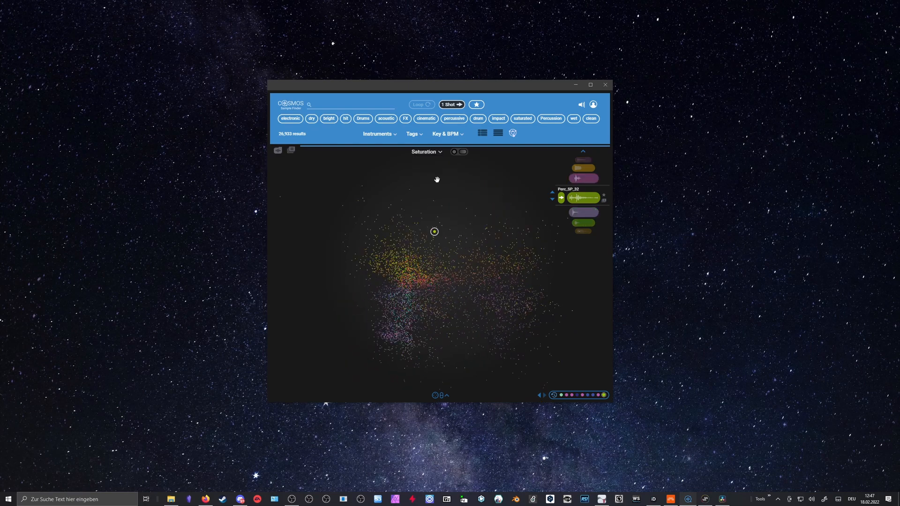
left_click(405, 243)
left_click(395, 251)
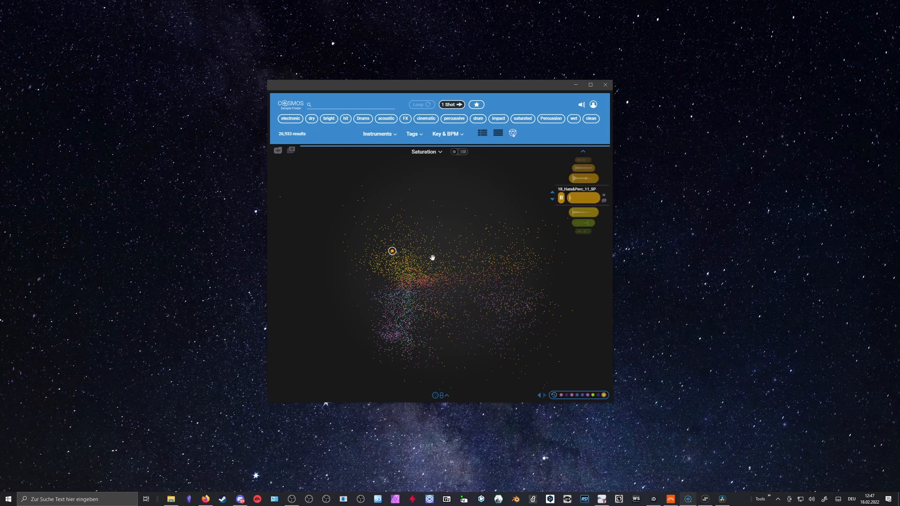
left_click(392, 312)
left_click(532, 253)
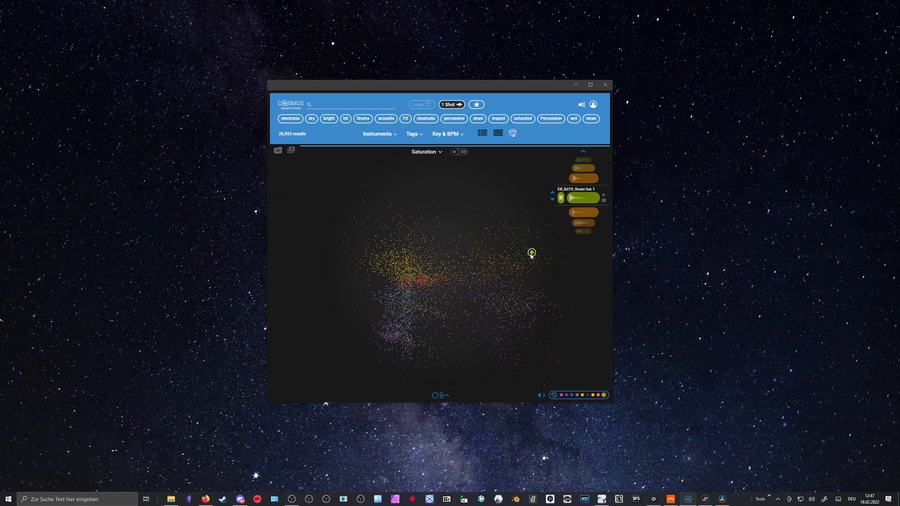
Audition several hat and percussion samples in the upper-right cluster of the Saturation map
left_click(512, 228)
left_click(507, 236)
left_click(494, 262)
left_click(499, 256)
left_click_drag(500, 255, 501, 252)
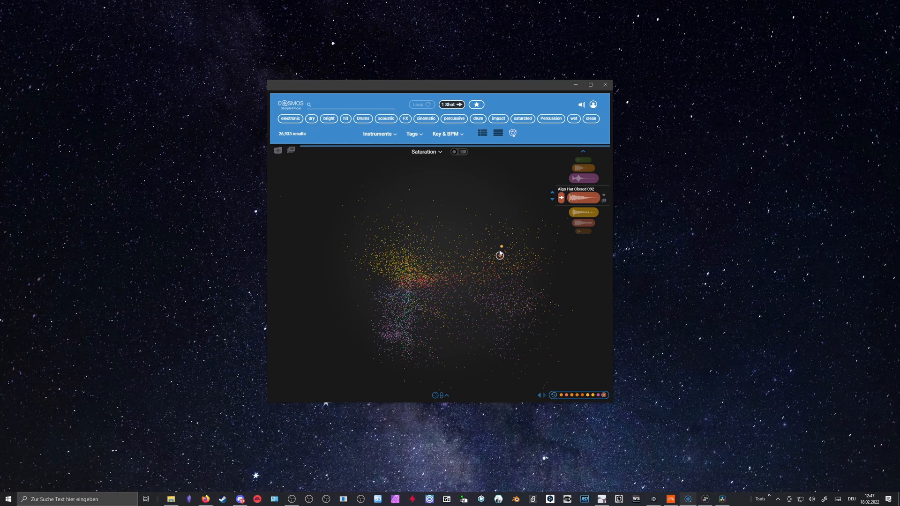
scroll(500, 256, "up", 5)
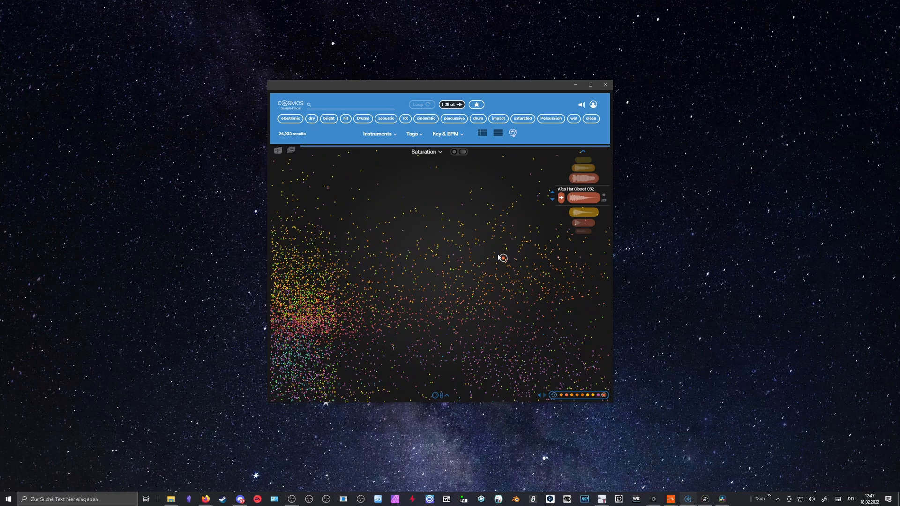
scroll(500, 256, "down", 4)
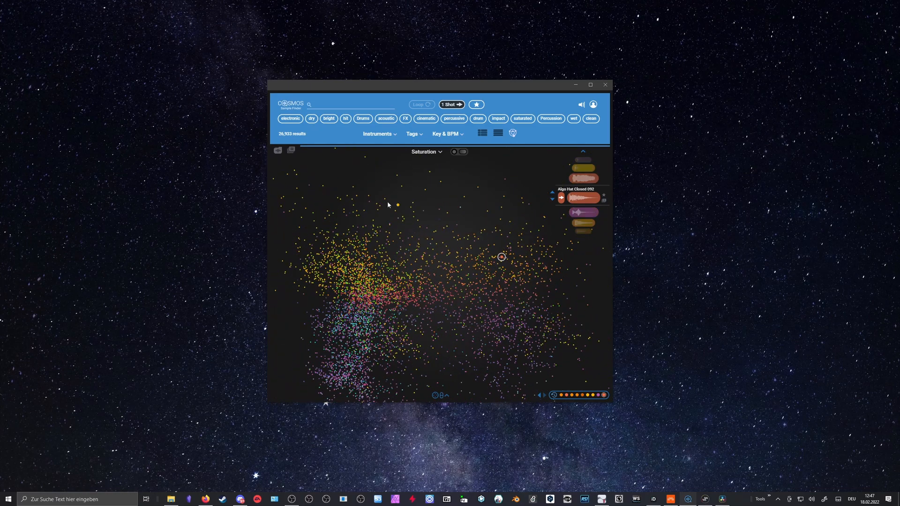
Create a new sample collection named "snares i like"
left_click(291, 151)
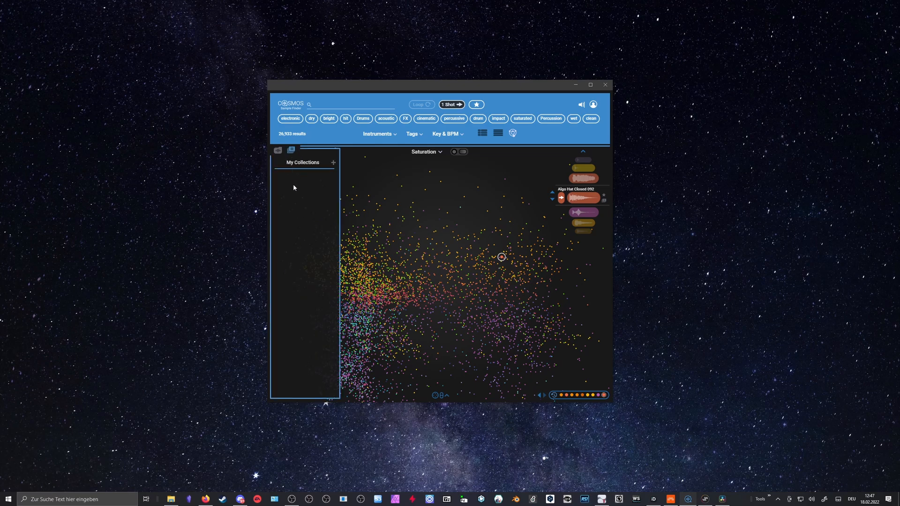
left_click(334, 163)
type("snares i l")
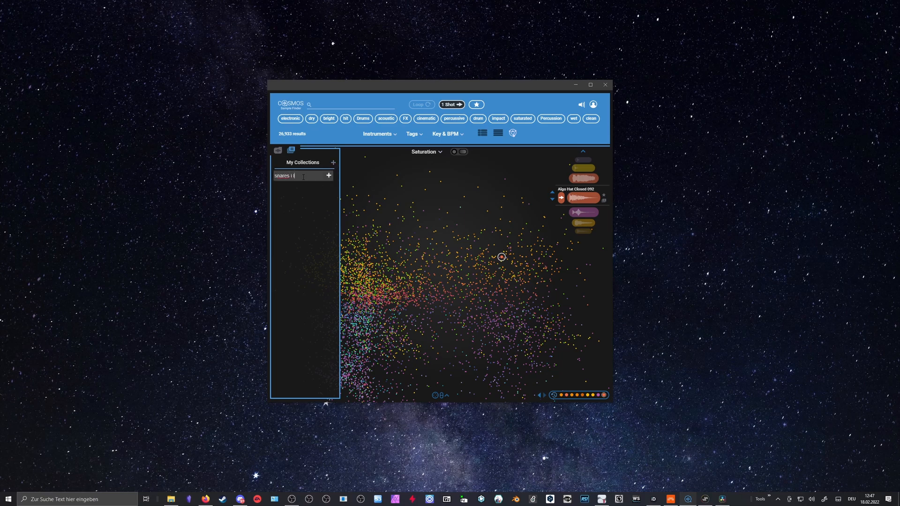
type("ike")
key("Return")
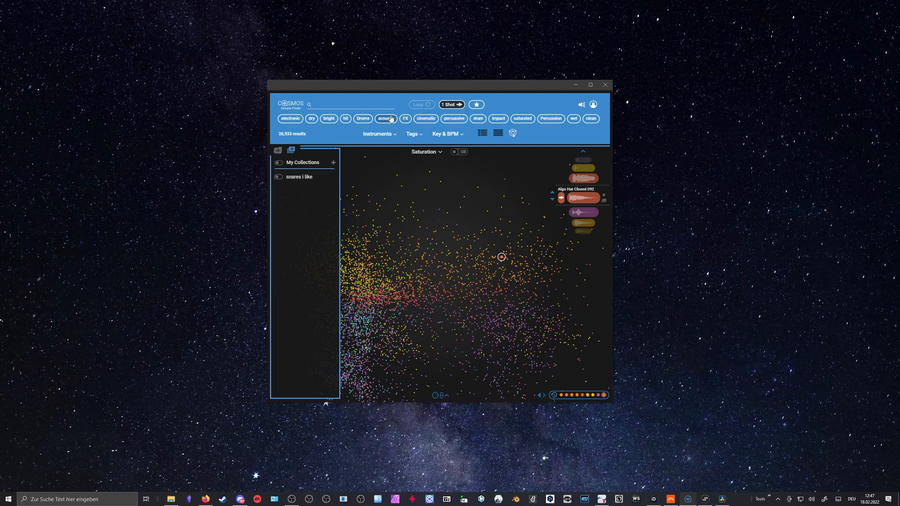
Show the samples as a list and add AlpCows-2 to the "snares i like" collection
left_click(494, 135)
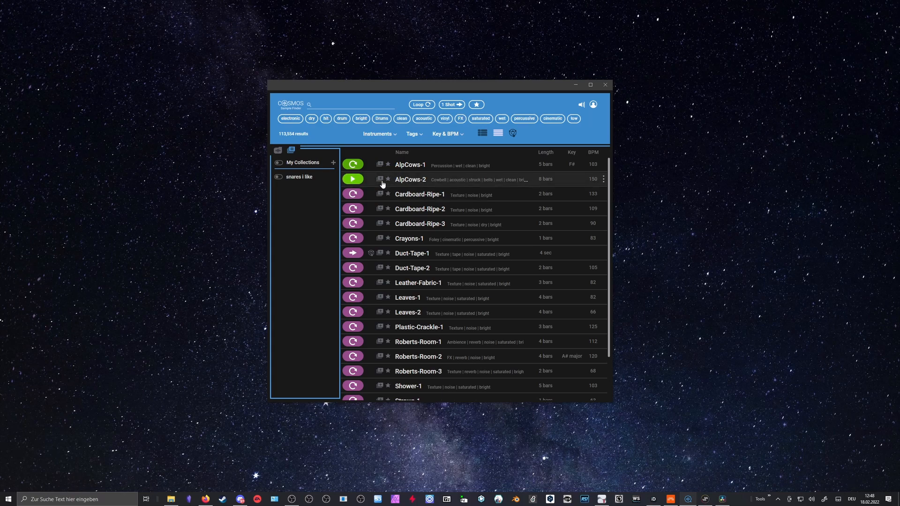
left_click(381, 180)
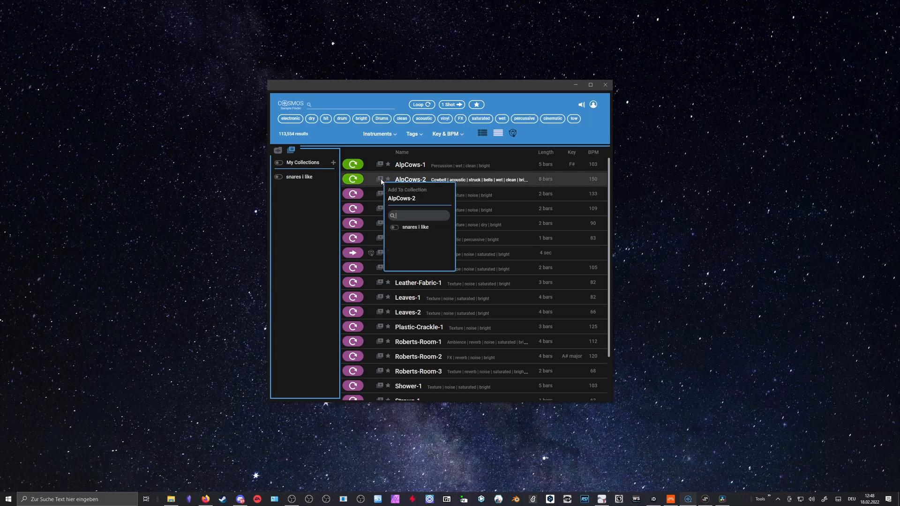
left_click(395, 227)
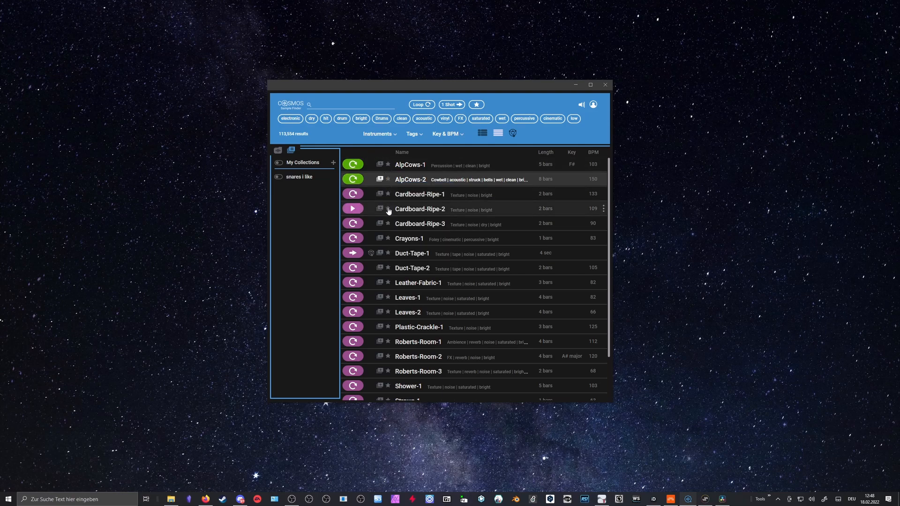
Mark Cardboard-Ripe-3 as a favourite and clear that mark again
left_click(388, 224)
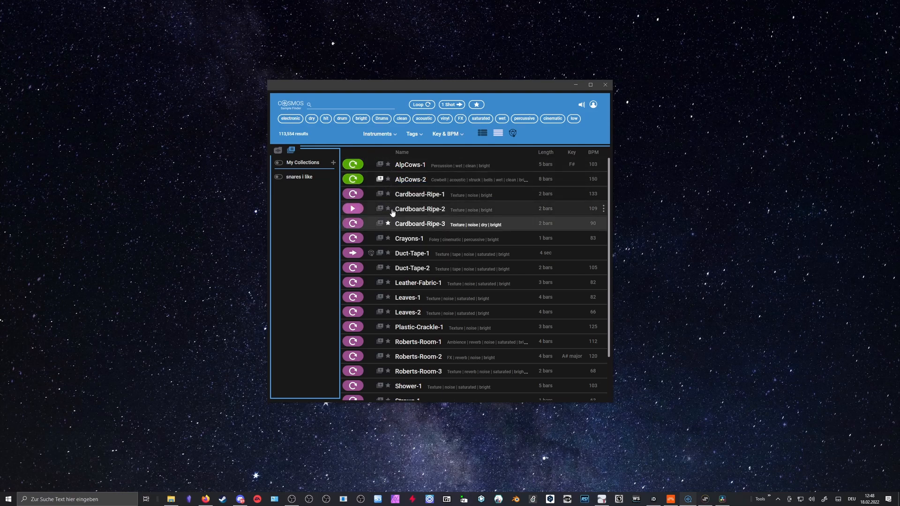
left_click(389, 210)
key("Down")
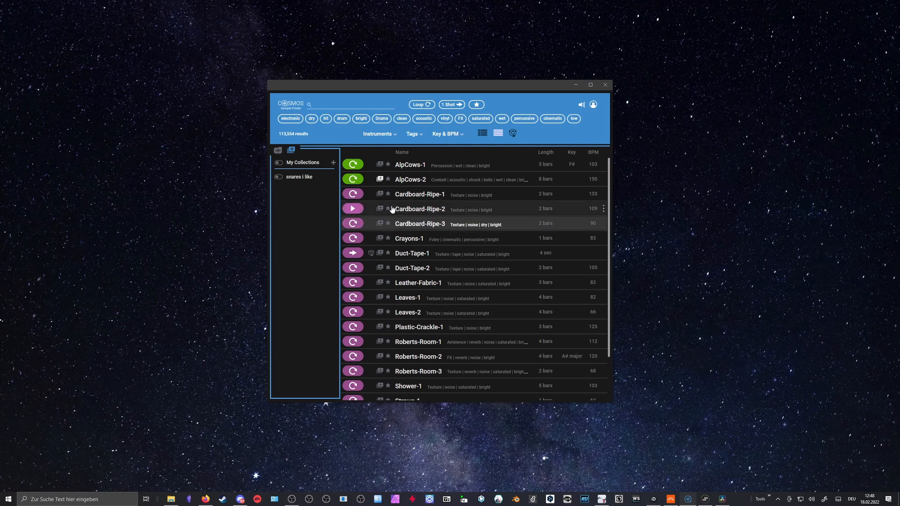
Locate Duct-Tape-1 on the sample map and return to the list view
left_click(371, 255)
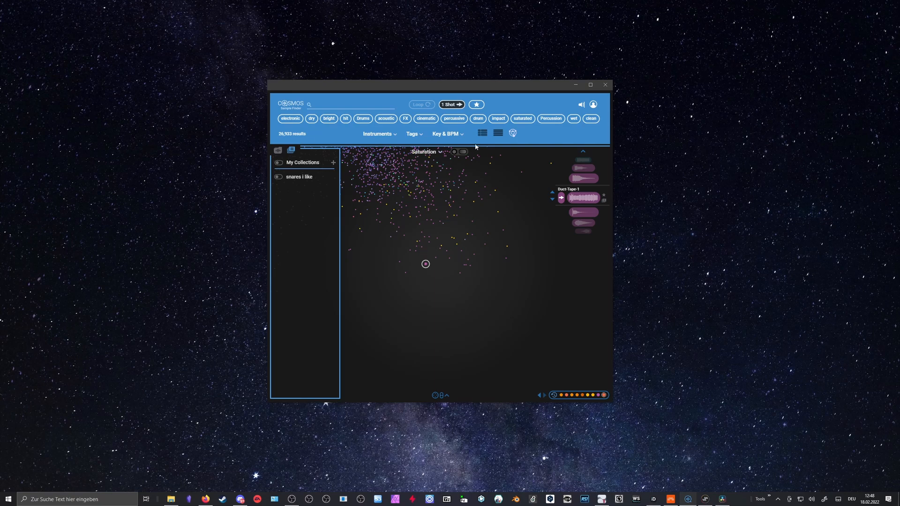
left_click(498, 133)
Try out the Loop, 1 Shot and favourites filters on the sample list and clear them again
left_click(421, 104)
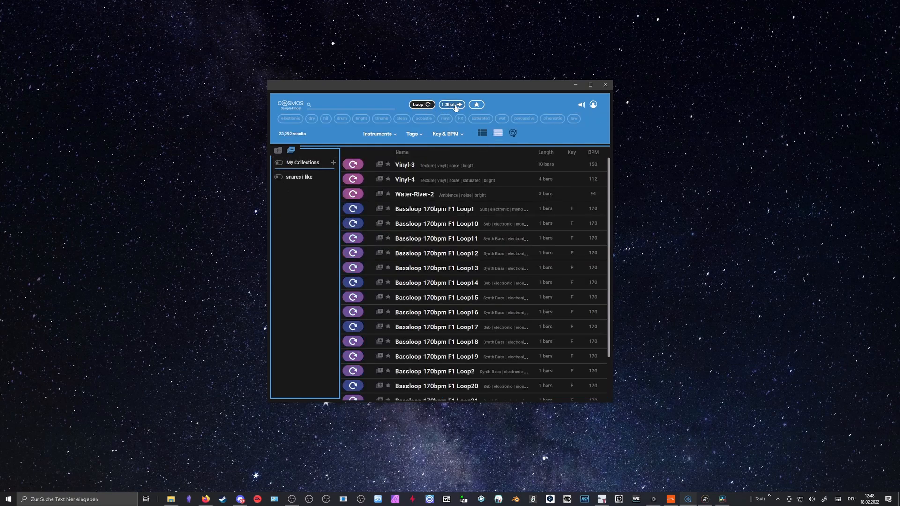
left_click(451, 105)
left_click(476, 105)
left_click(477, 106)
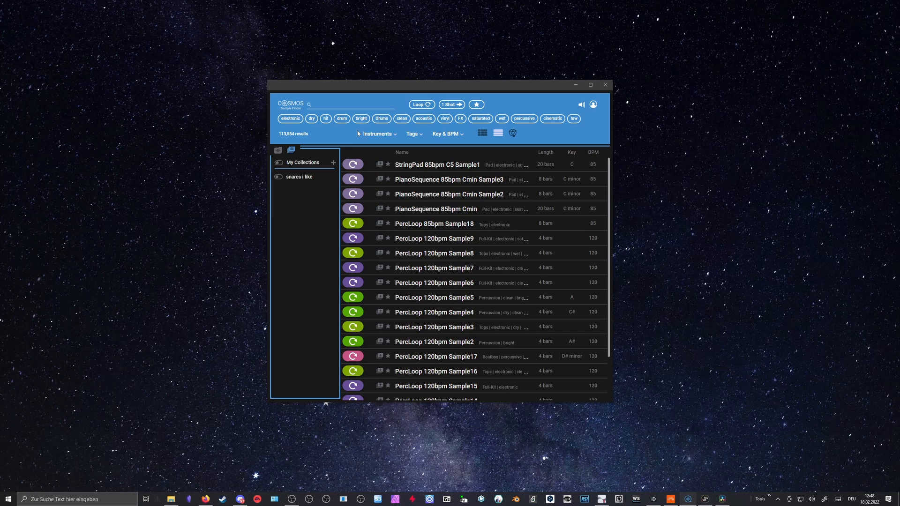
Hide the collections list and move the COSMOS window aside to free half of the desktop
mouse_move(374, 83)
left_mouse_down()
mouse_move(389, 91)
mouse_move(376, 92)
left_mouse_up()
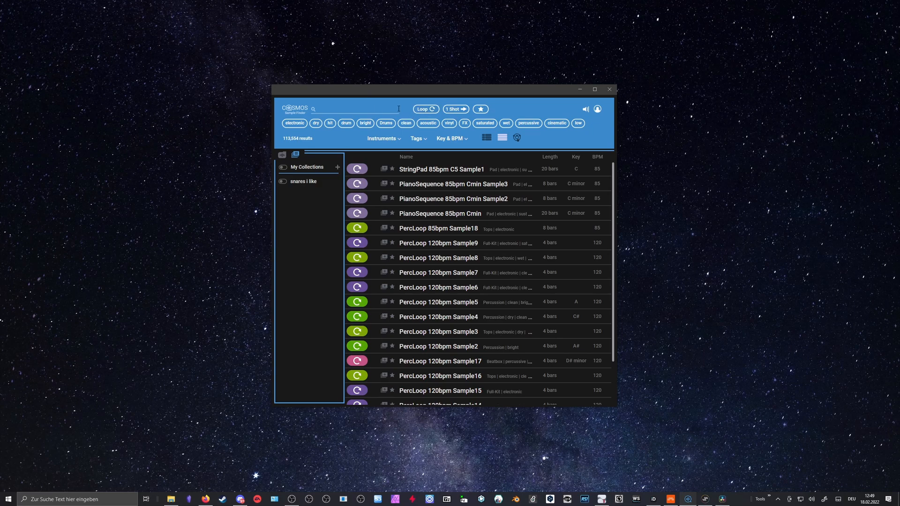
left_click_drag(402, 95, 412, 97)
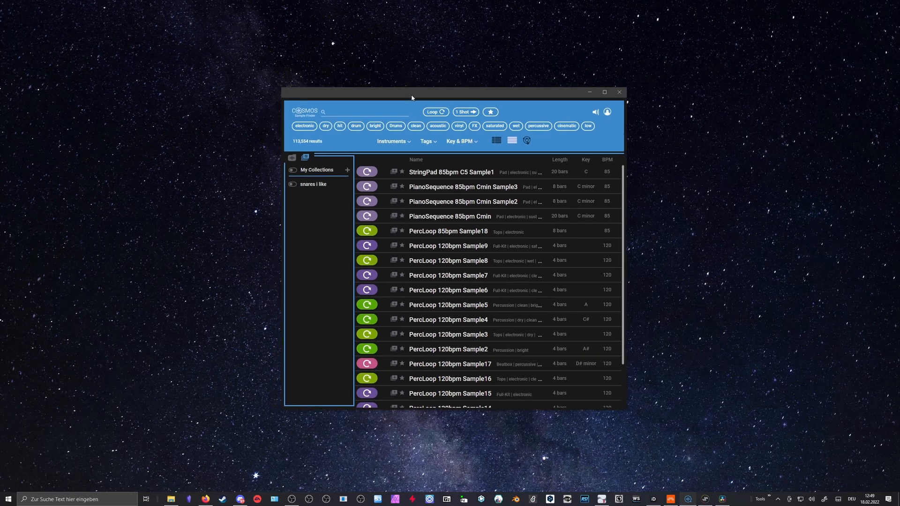
left_click(305, 158)
left_click_drag(338, 97, 545, 111)
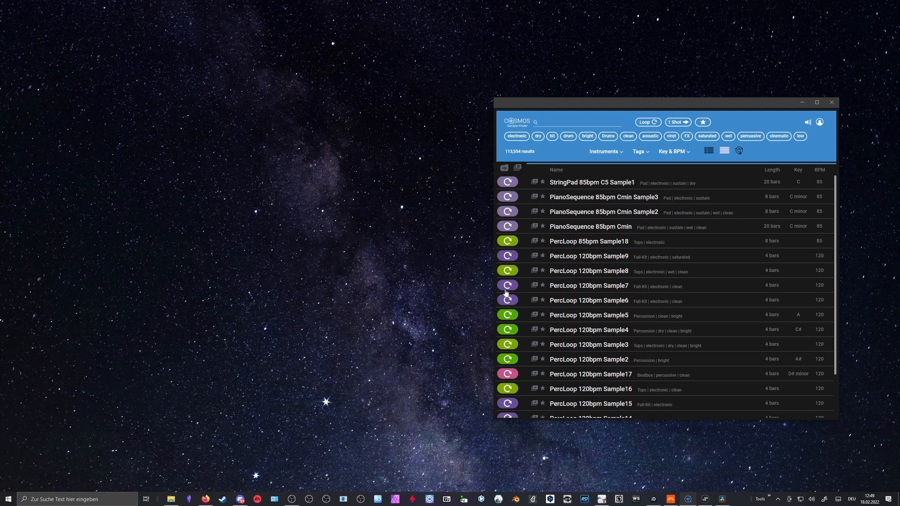
Switch to Sononym and arrange its window side by side with COSMOS
left_click(705, 500)
left_click_drag(525, 85, 245, 86)
left_click_drag(556, 108, 570, 97)
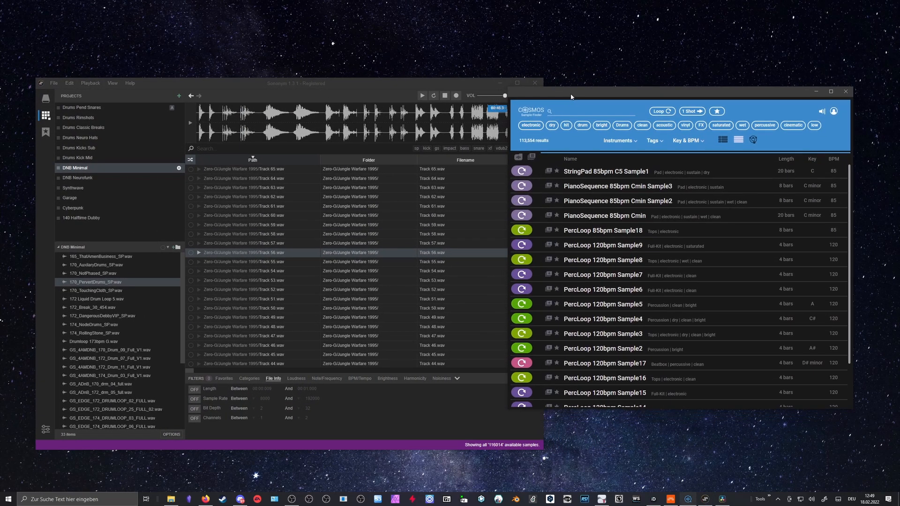
left_click(394, 84)
left_click_drag(381, 89, 367, 85)
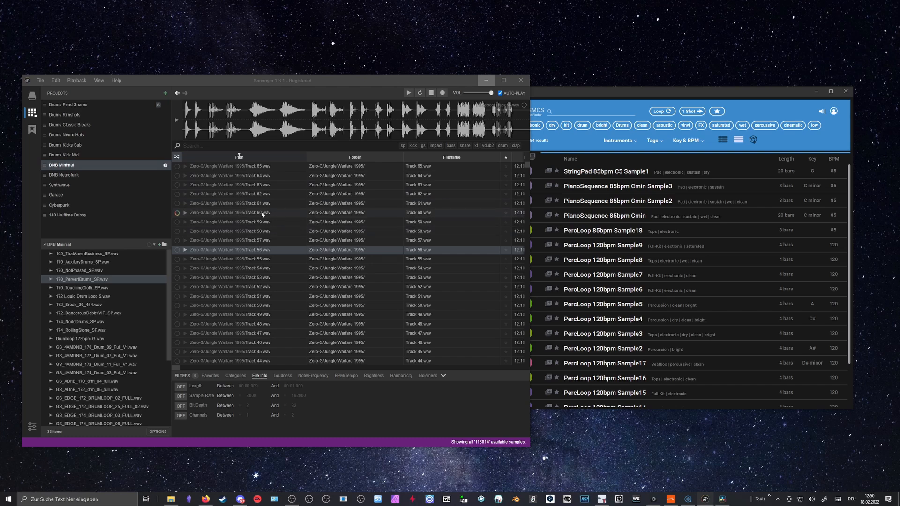
left_click_drag(386, 79, 381, 68)
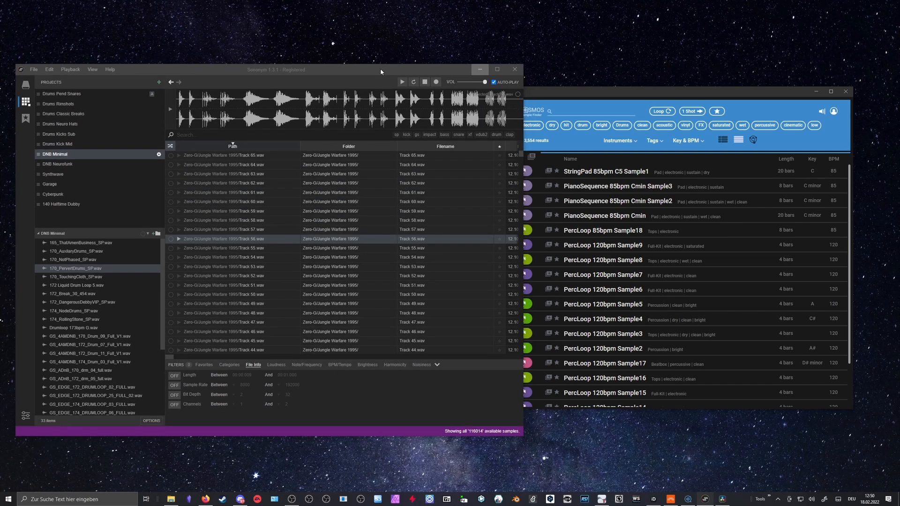
Search by similarity for samples like GS_AD_KICK.wav from the Drums Kick Mid project
left_click(72, 144)
left_click(73, 252)
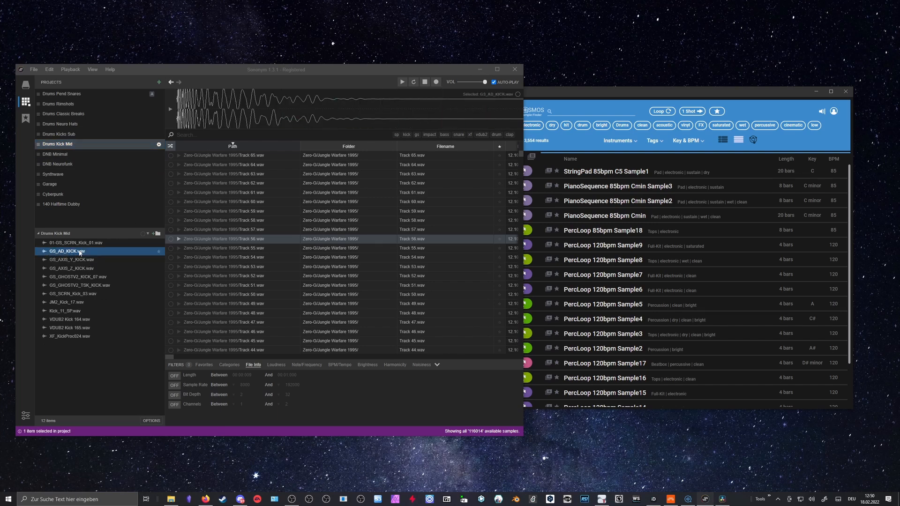
right_click(80, 253)
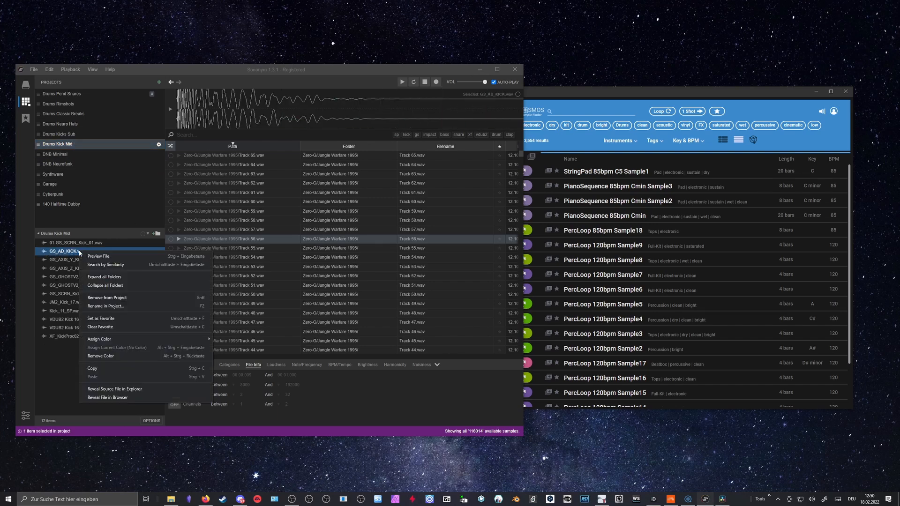
left_click(107, 265)
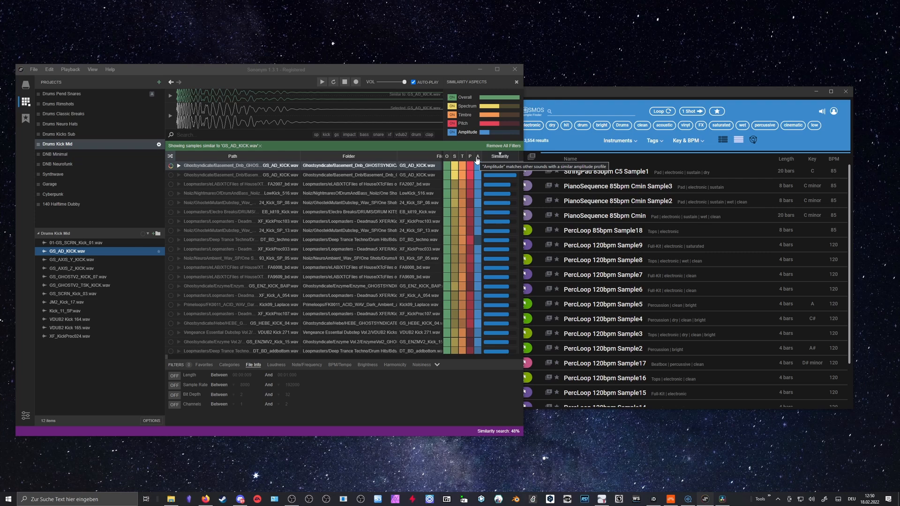
Switch to COSMOS, show the sample map and arrange it by Brightness, Space, Saturation and Dynamics in turn
left_click_drag(569, 96, 581, 87)
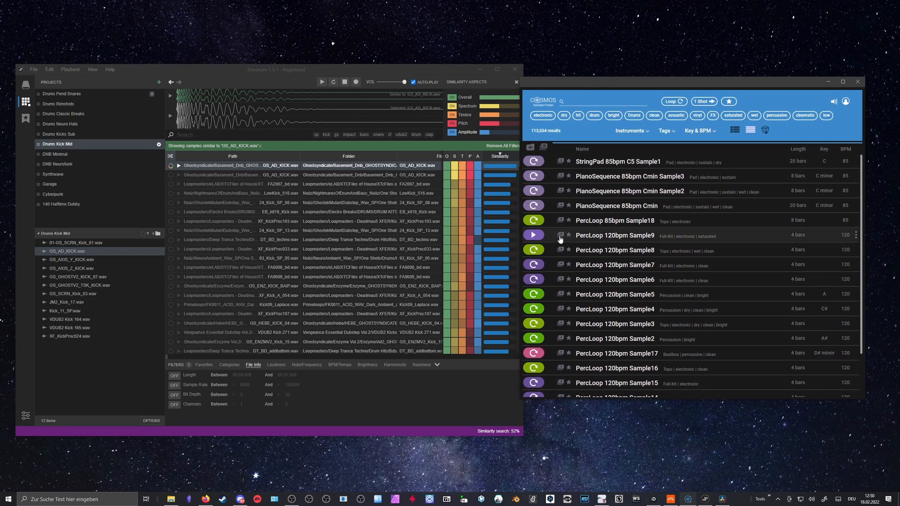
left_click(766, 130)
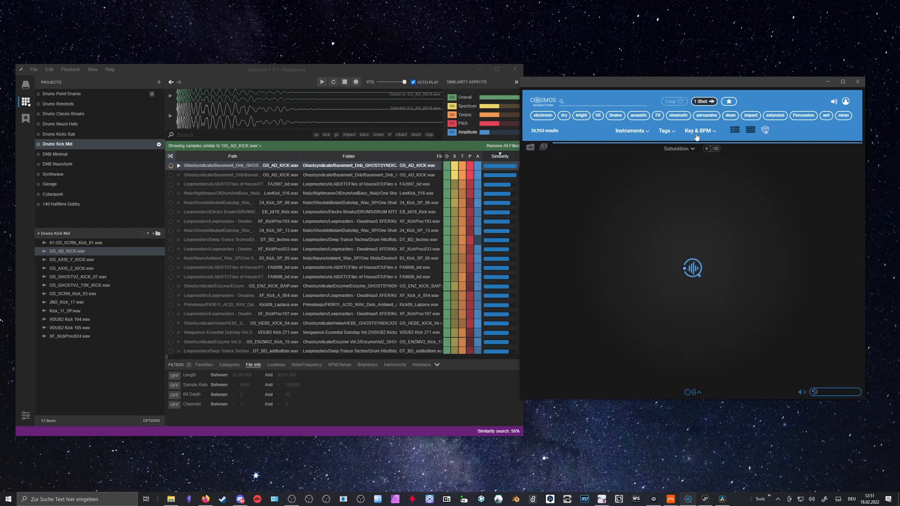
left_click(694, 150)
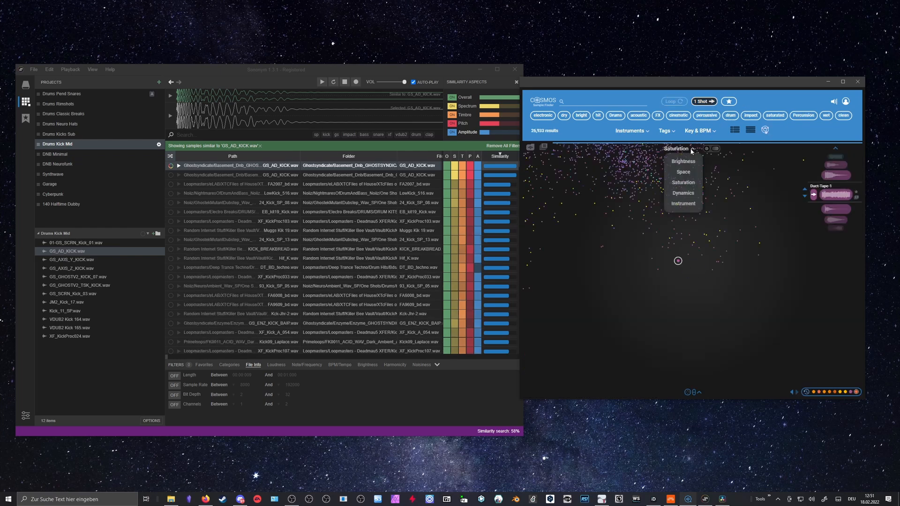
left_click(685, 161)
left_click(685, 149)
left_click(683, 172)
left_click(684, 149)
left_click(685, 183)
left_click(682, 149)
left_click(683, 194)
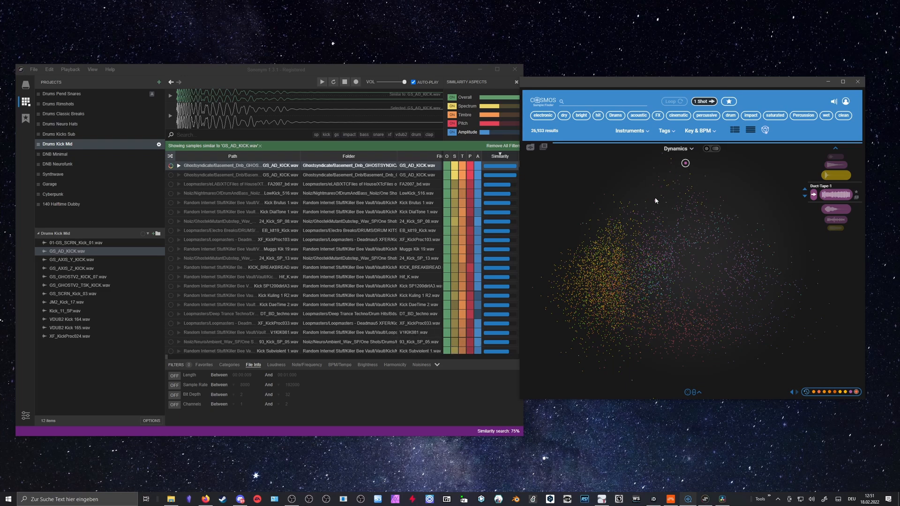
Switch back to Sononym and select the topmost GS_AD_KICK.wav entry in the similarity results
left_click_drag(458, 71, 452, 69)
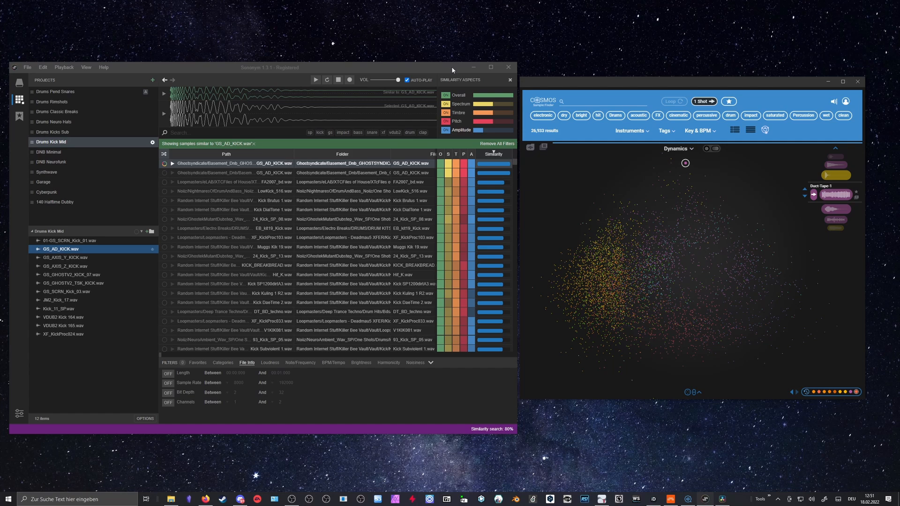
left_click_drag(452, 69, 470, 71)
left_click(368, 191)
left_click(343, 176)
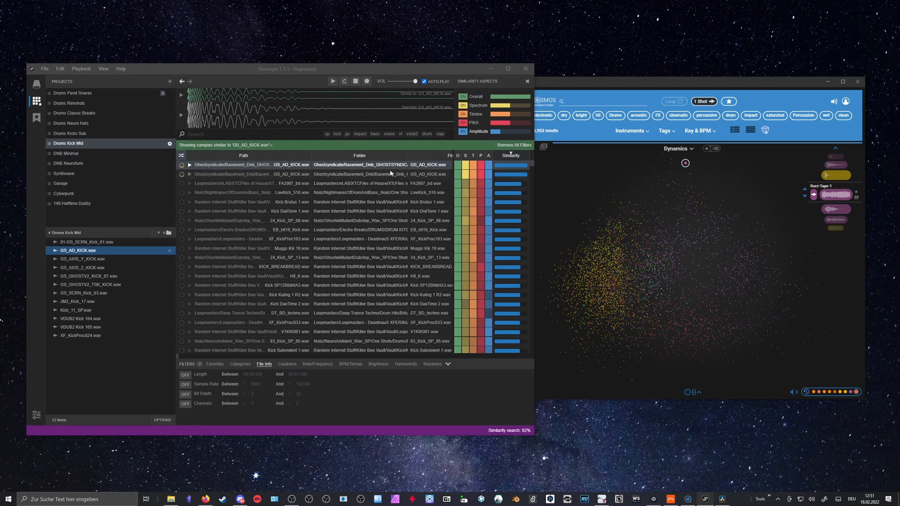
left_click(347, 165)
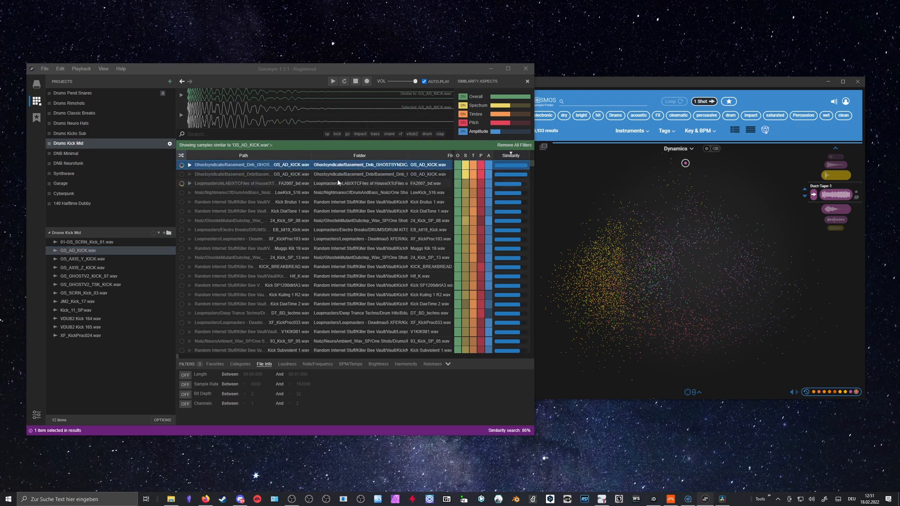
Audition the similar kicks FA2007_bd.wav, LowKick_516.wav, Kick Brutus 1.wav and Kick DialTone 1.wav in the results
left_click(337, 183)
left_click(336, 193)
left_click(335, 202)
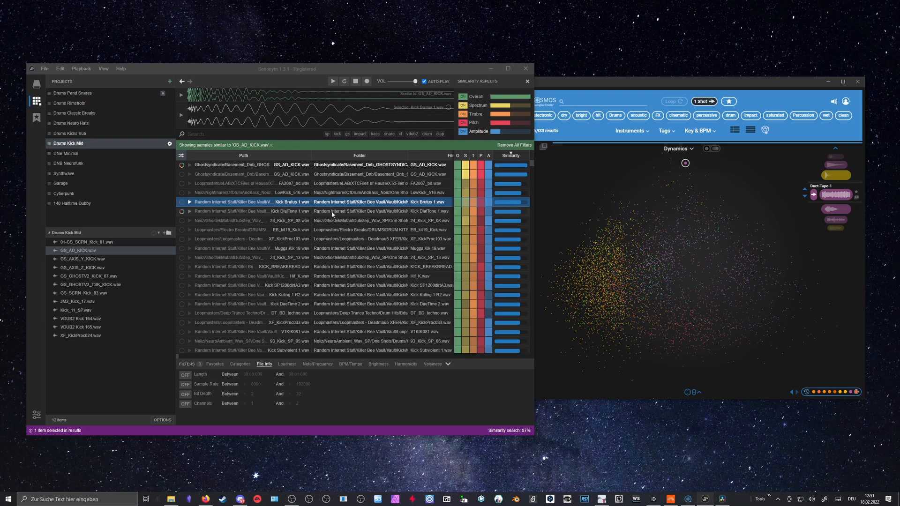
left_click(335, 212)
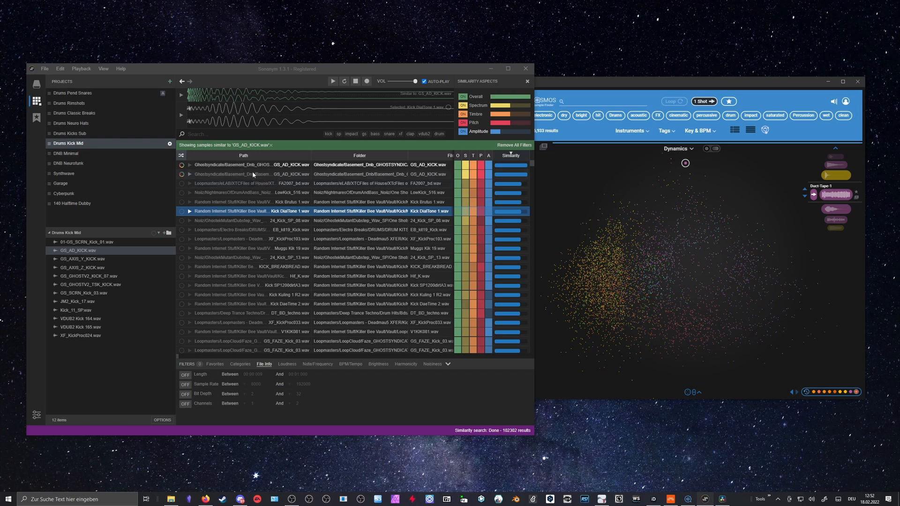
left_click(42, 103)
left_click(41, 102)
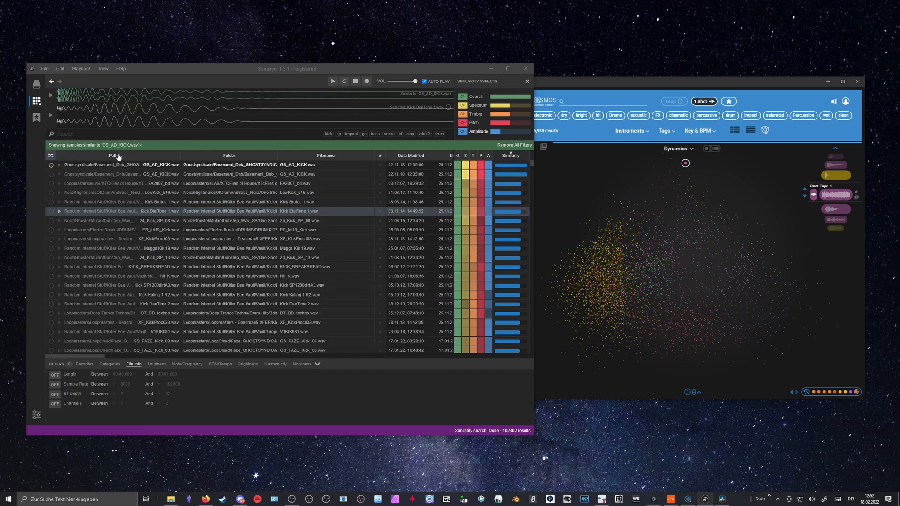
left_click(42, 101)
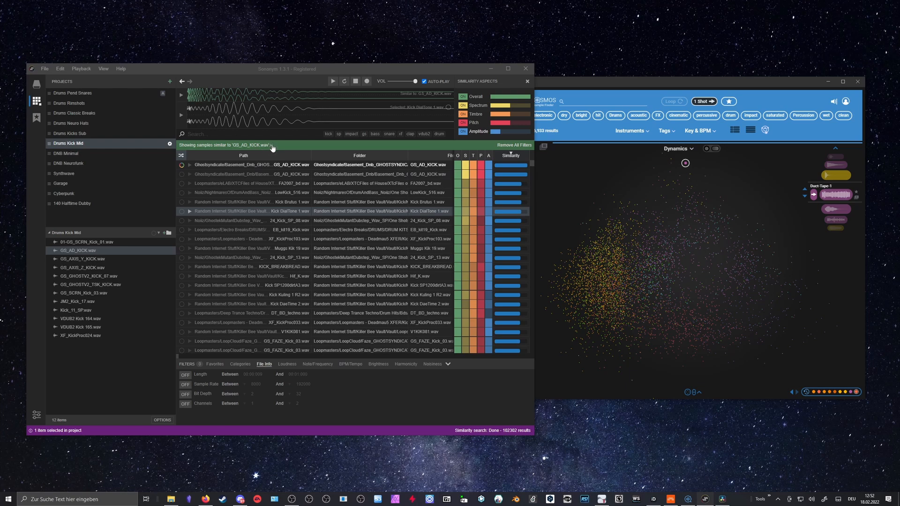
Remove the GS_AD_KICK.wav similarity filter and browse the full sample library up to its first entries
left_click(271, 147)
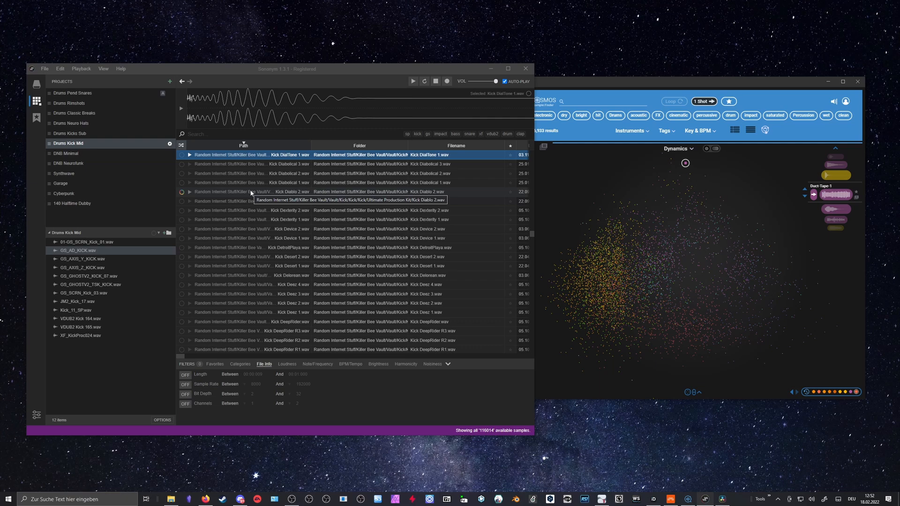
scroll(250, 195, "up", 6)
scroll(250, 216, "up", 6)
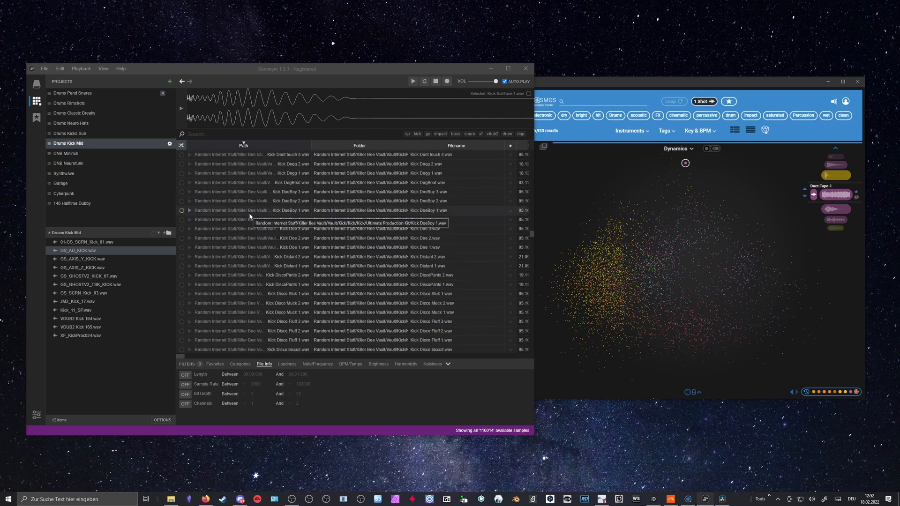
scroll(266, 228, "up", 5)
scroll(266, 228, "up", 5)
left_click_drag(532, 232, 531, 151)
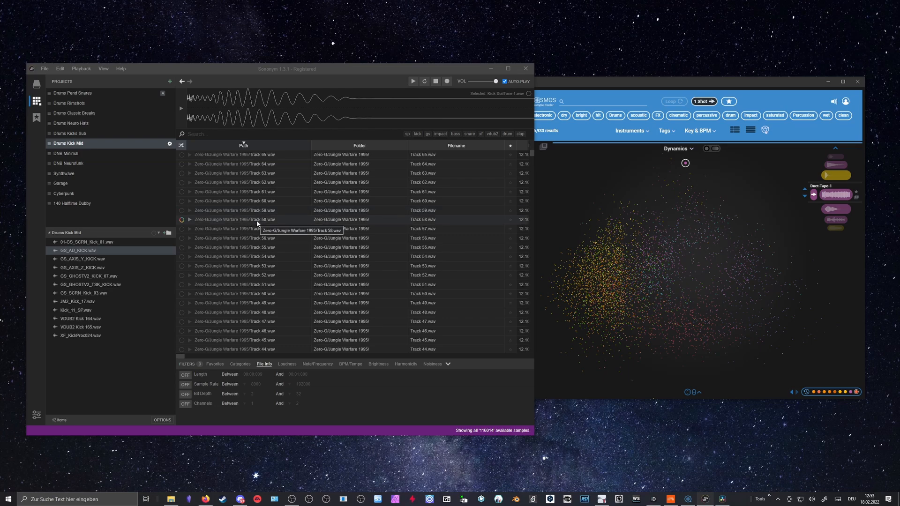
Switch to COSMOS, show the samples as a list, filter them by the tags dry and drum, and browse the results
left_click_drag(573, 88, 541, 94)
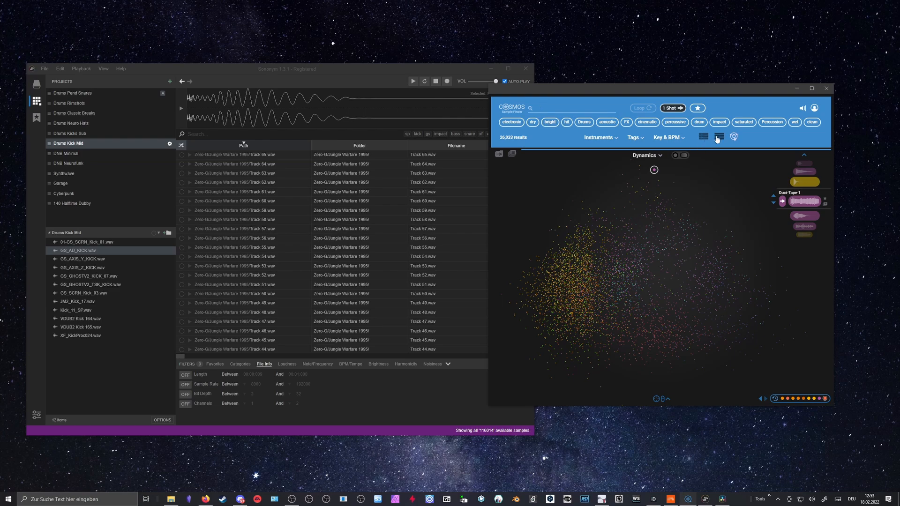
left_click(717, 138)
left_click(533, 123)
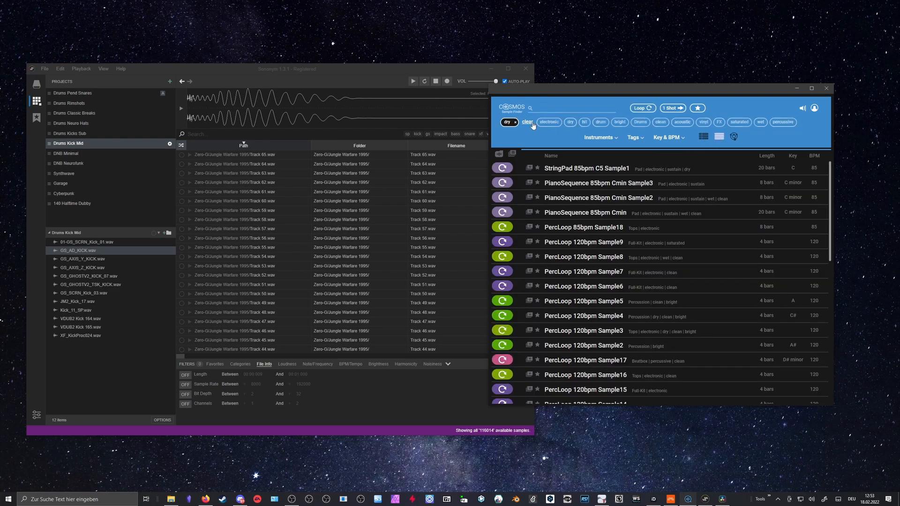
left_click(600, 122)
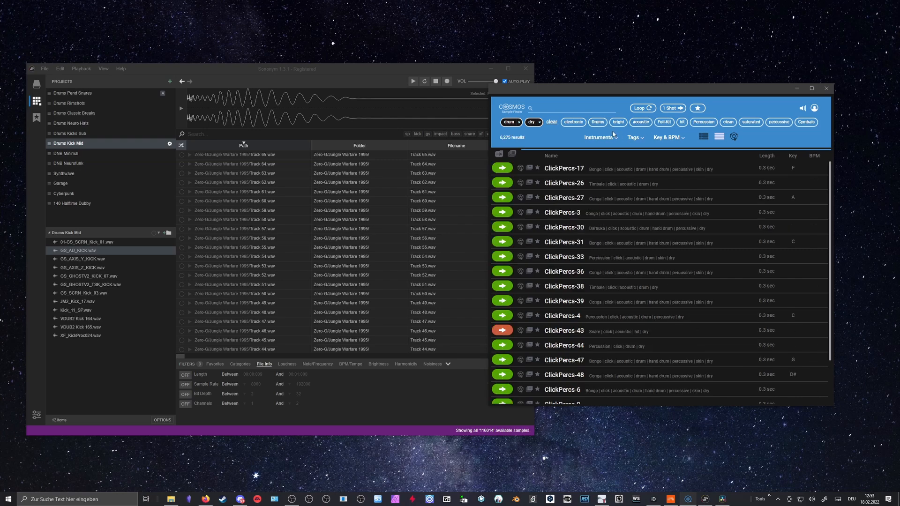
scroll(561, 231, "down", 15)
scroll(561, 229, "up", 15)
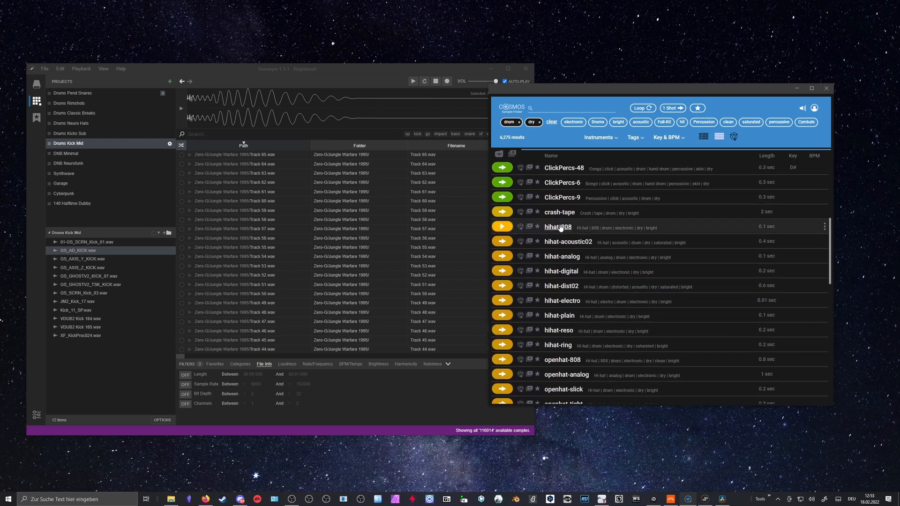
Remove the dry and drum tag filters from the sample list
left_click(539, 122)
left_click(519, 122)
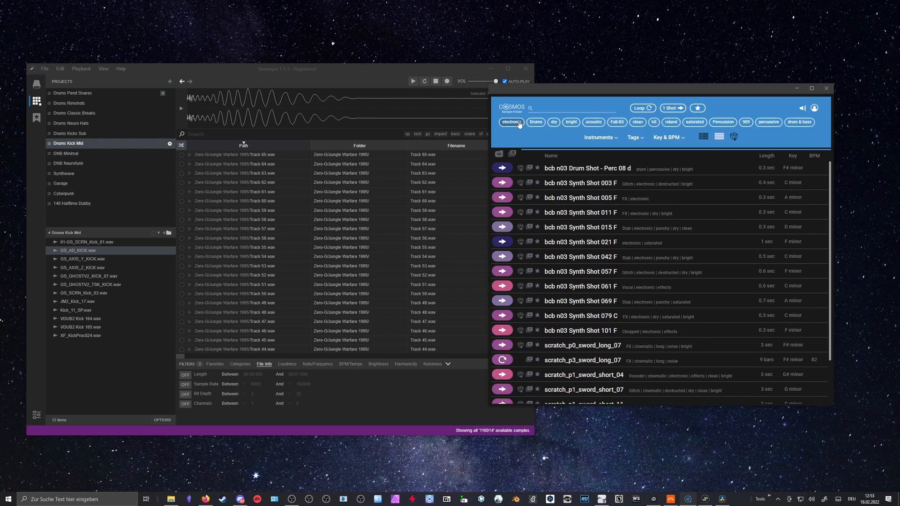
left_click(520, 123)
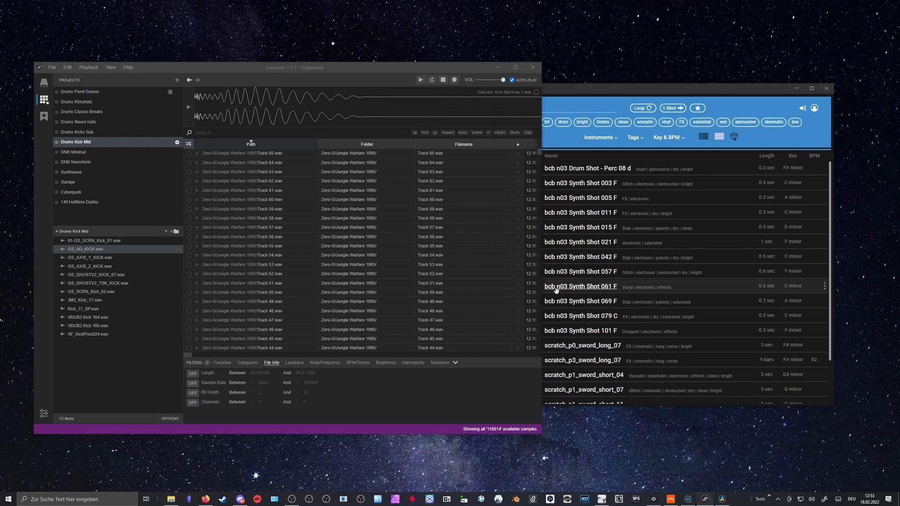
Switch to Bitwig Studio, open the Atlas and XO plug-in windows from their tracks and position both for comparison
left_click(670, 498)
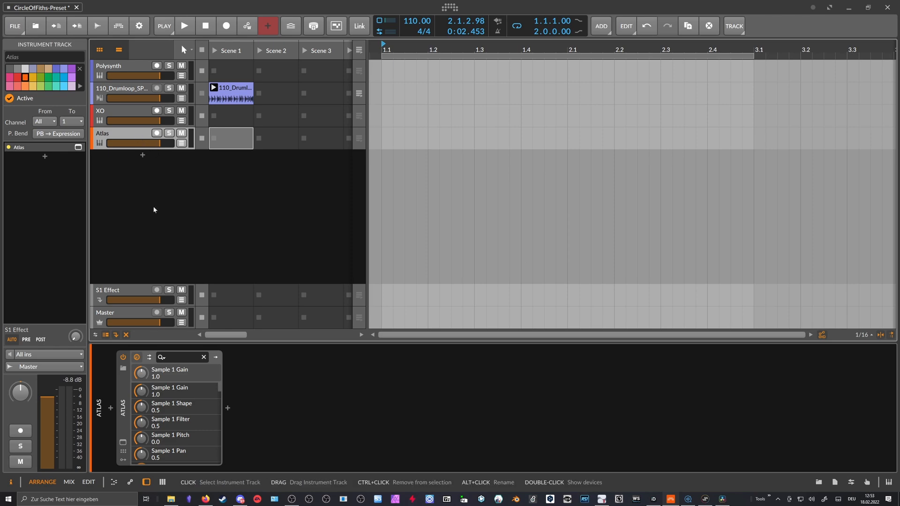
left_click(123, 442)
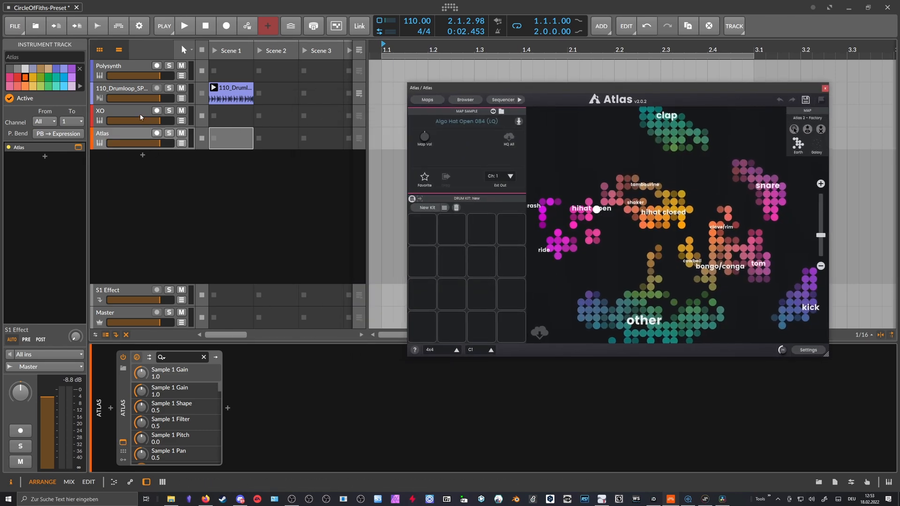
left_click(231, 116)
left_click(123, 442)
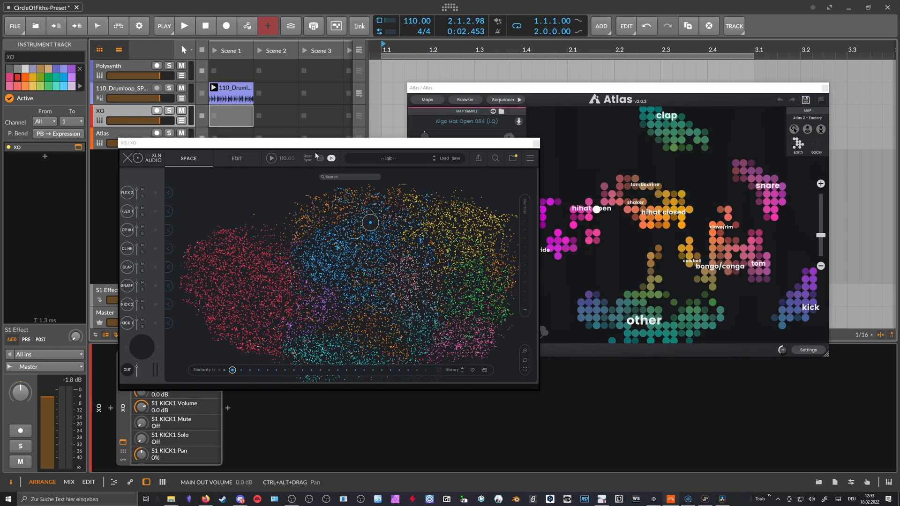
left_click_drag(281, 142, 249, 111)
left_click_drag(446, 92, 452, 113)
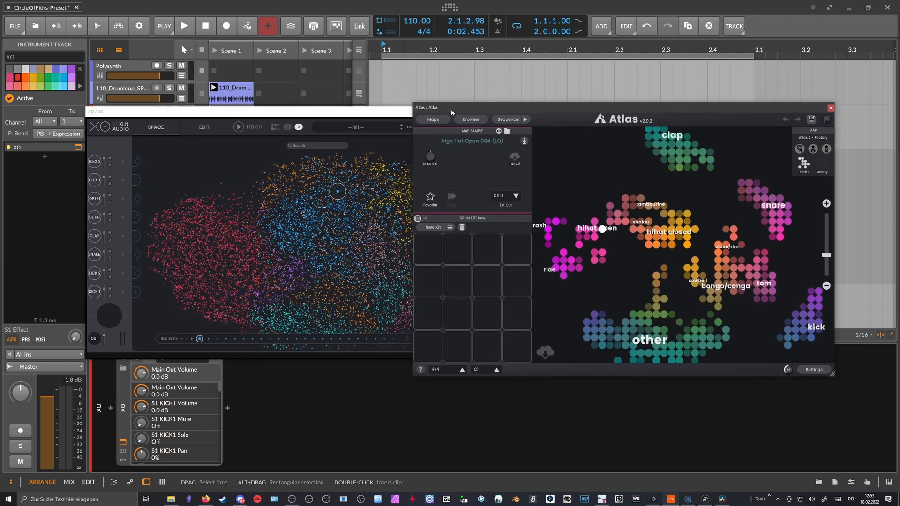
left_click_drag(522, 109, 489, 96)
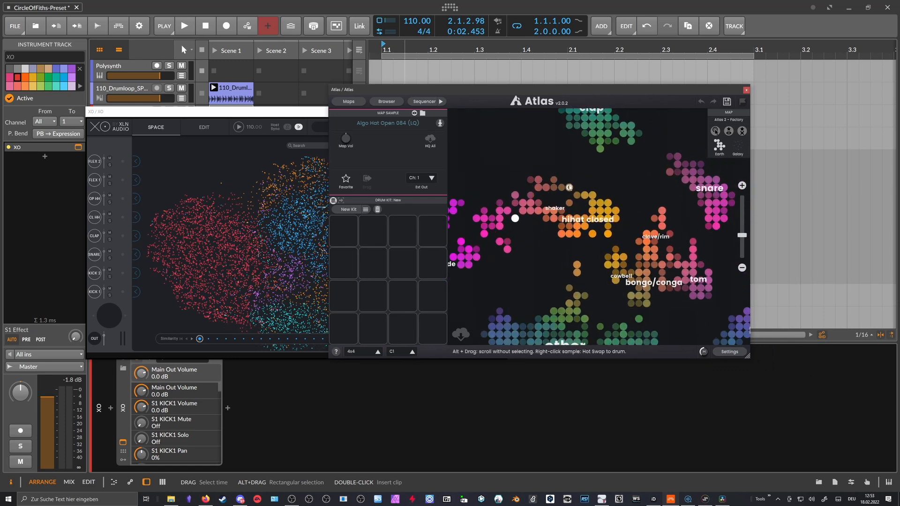
Audition samples on the Atlas map between the tambourine and closed hi-hat groups
left_click(576, 192)
mouse_move(576, 192)
left_mouse_down()
mouse_move(546, 184)
mouse_move(509, 215)
mouse_move(582, 205)
left_mouse_up()
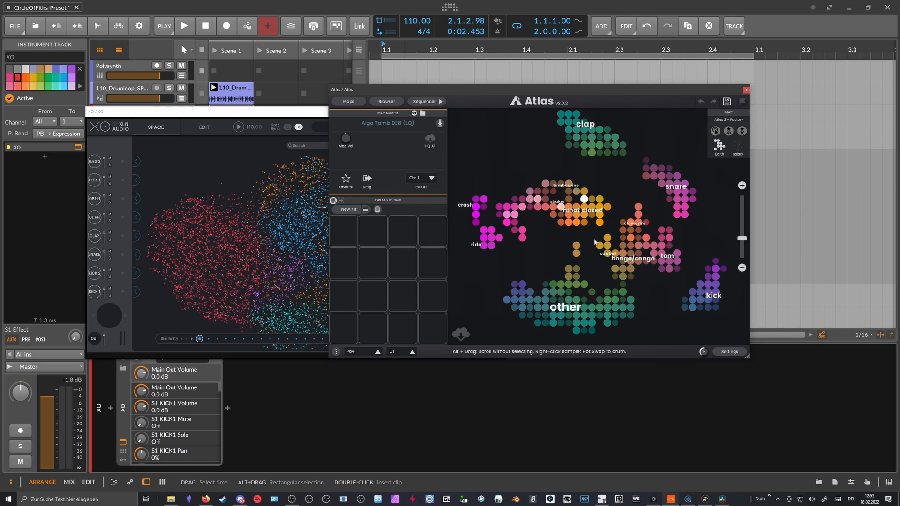
scroll(596, 240, "up", 2)
scroll(595, 241, "down", 3)
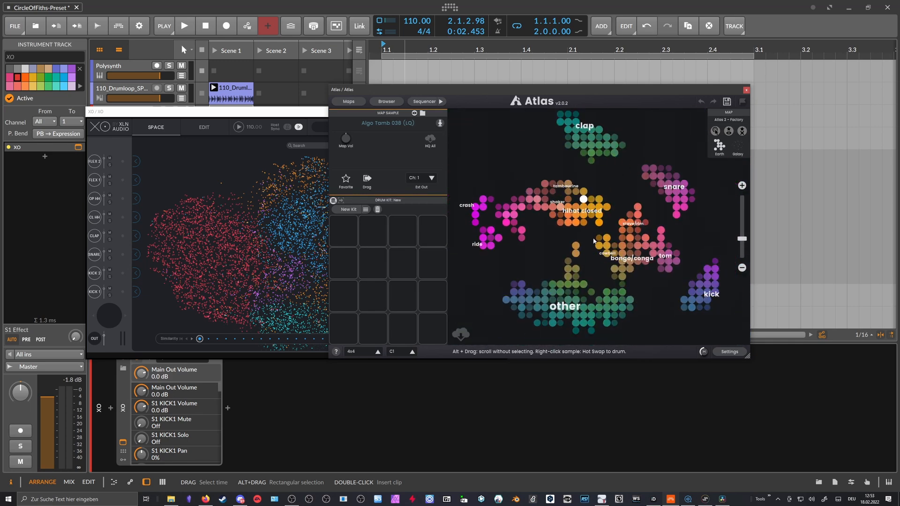
Spread the XO and Atlas windows apart and audition samples in the orange and blue areas of XO's space
left_click_drag(298, 116, 254, 115)
left_click_drag(356, 89, 395, 86)
left_click(341, 111)
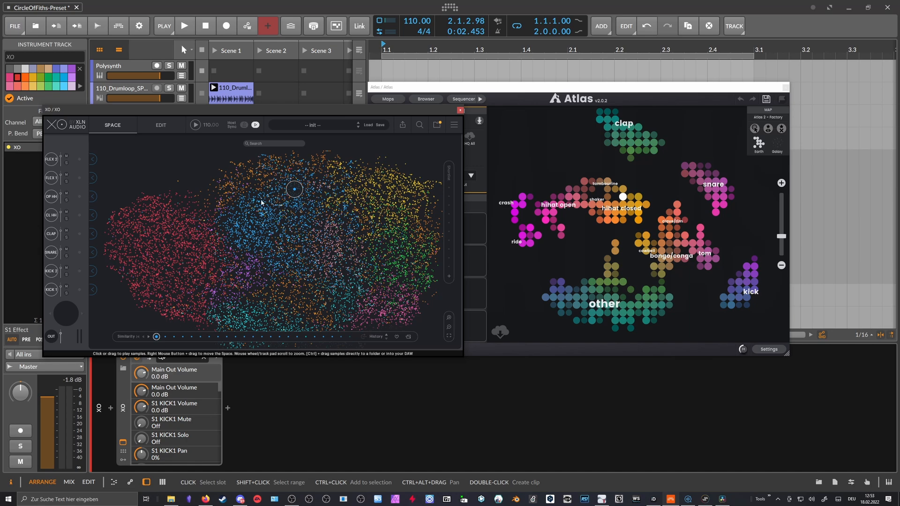
left_click_drag(278, 188, 264, 177)
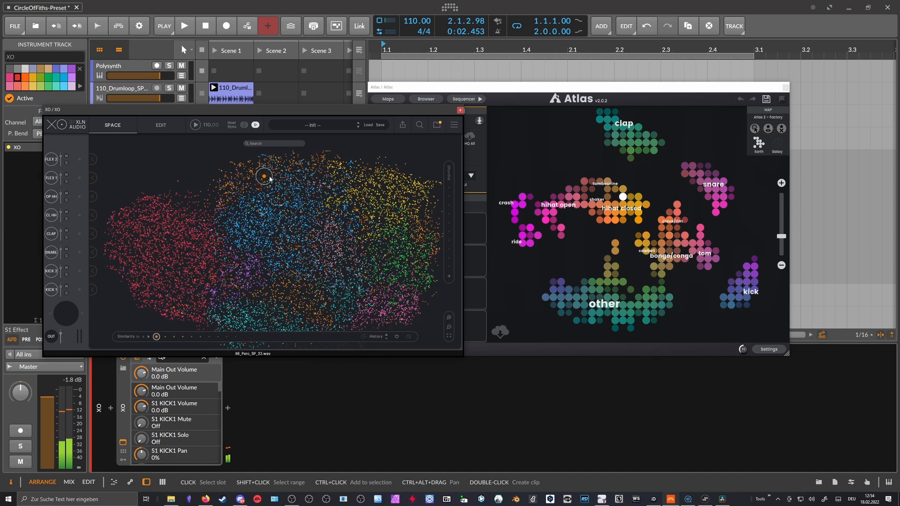
left_click_drag(287, 173, 280, 188)
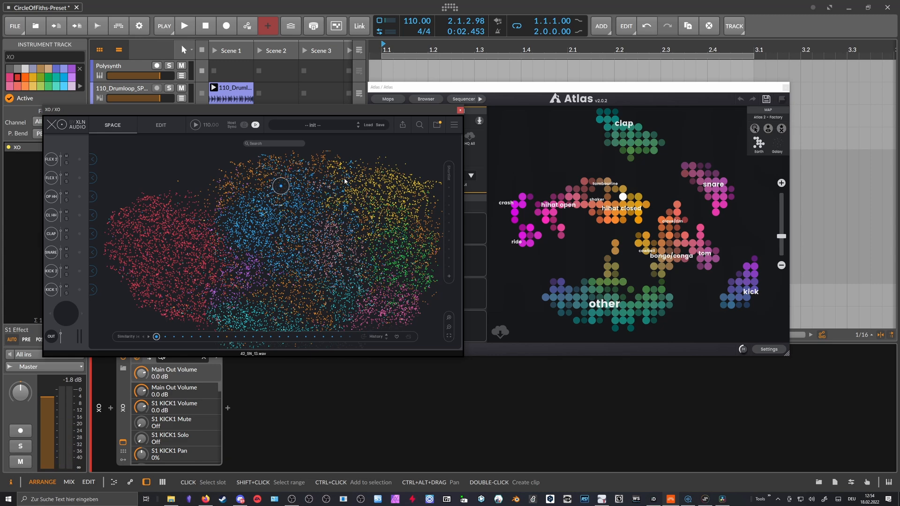
Audition several neighbouring samples in the closed hi-hat group of the Atlas map
left_click(612, 188)
left_click(614, 209)
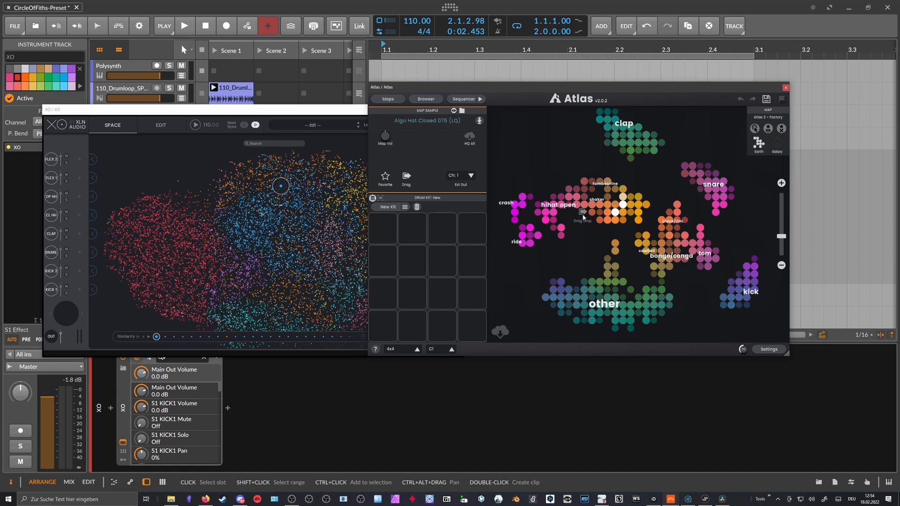
left_click(621, 205)
left_click_drag(621, 205, 583, 233)
left_click(623, 212)
left_click(631, 199)
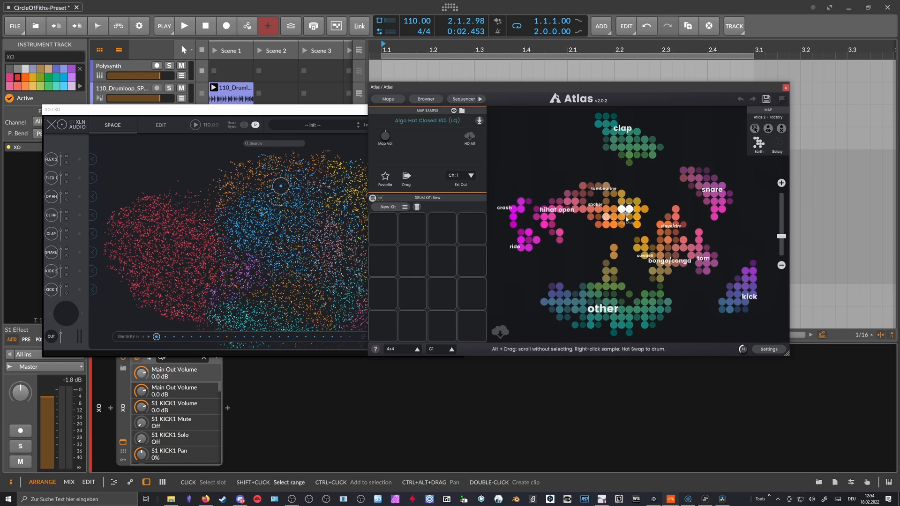
left_click(605, 225)
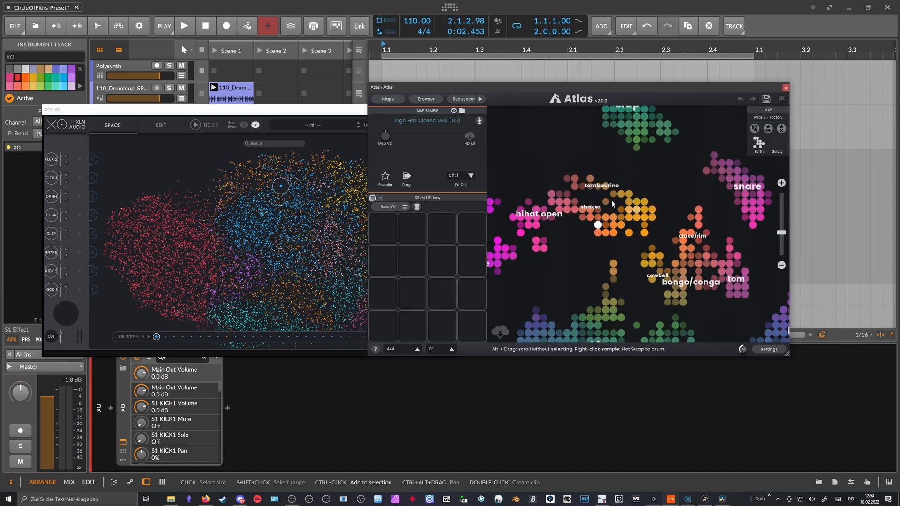
Audition samples in the clave/rim group of the Atlas map, including Algo Rim 029
scroll(612, 204, "up", 2)
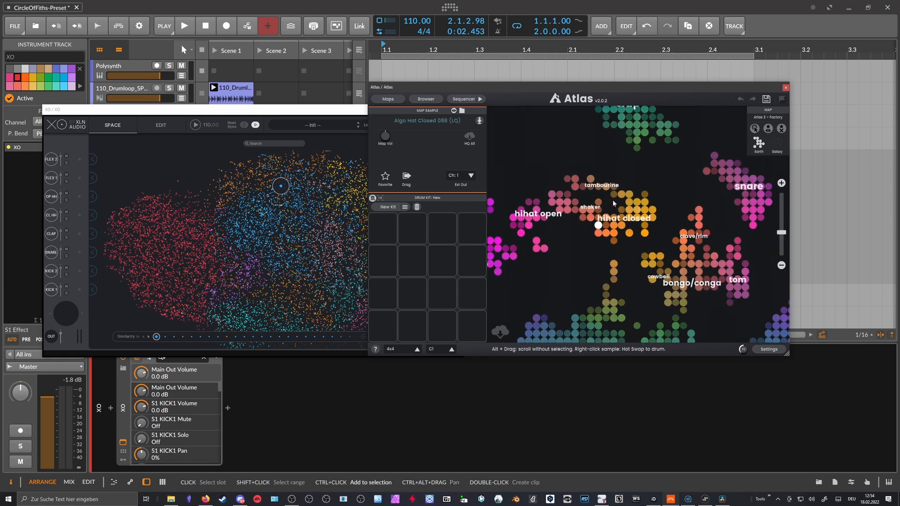
left_click_drag(600, 253, 566, 211)
scroll(665, 200, "up", 2)
left_click(660, 188)
left_click(677, 188)
left_click(661, 188)
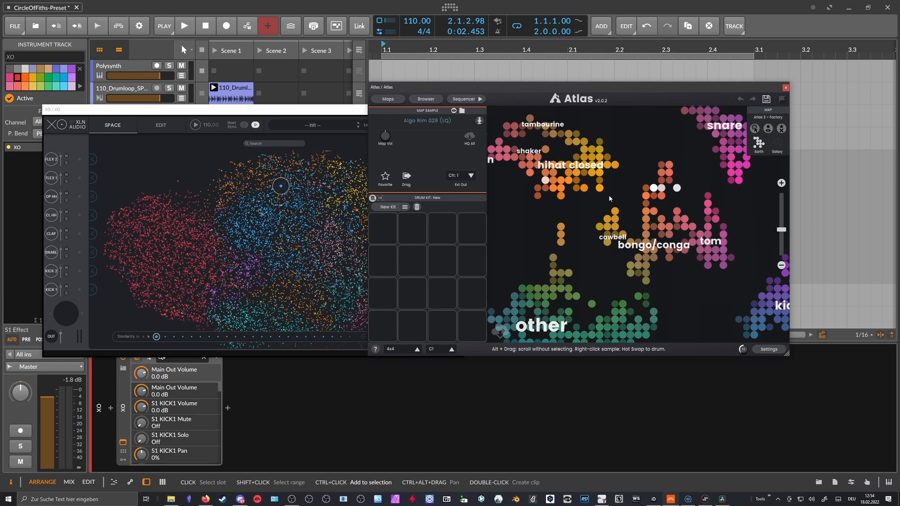
scroll(609, 195, "down", 3)
scroll(592, 211, "up", 1)
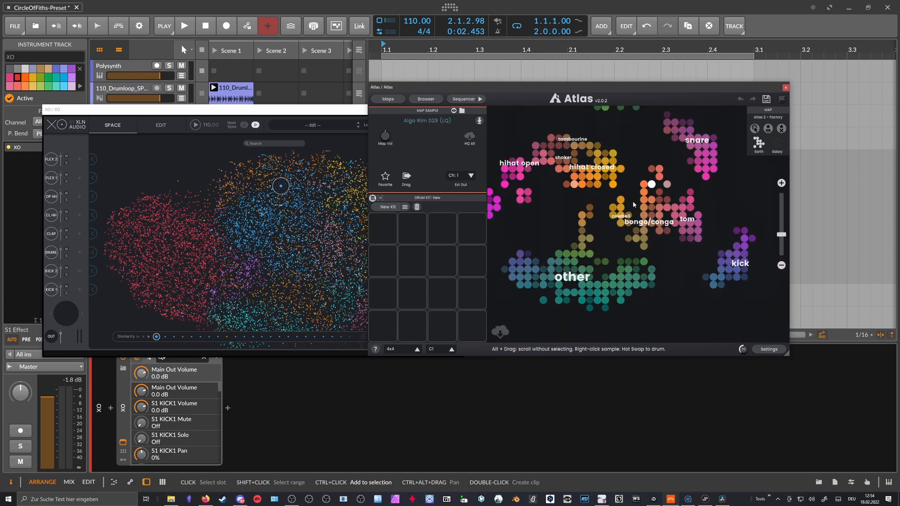
Compare further adjacent rim samples on the Atlas map, including Algo Rim 032 and Algo Rim 005
scroll(606, 216, "up", 2)
scroll(606, 216, "left", 3)
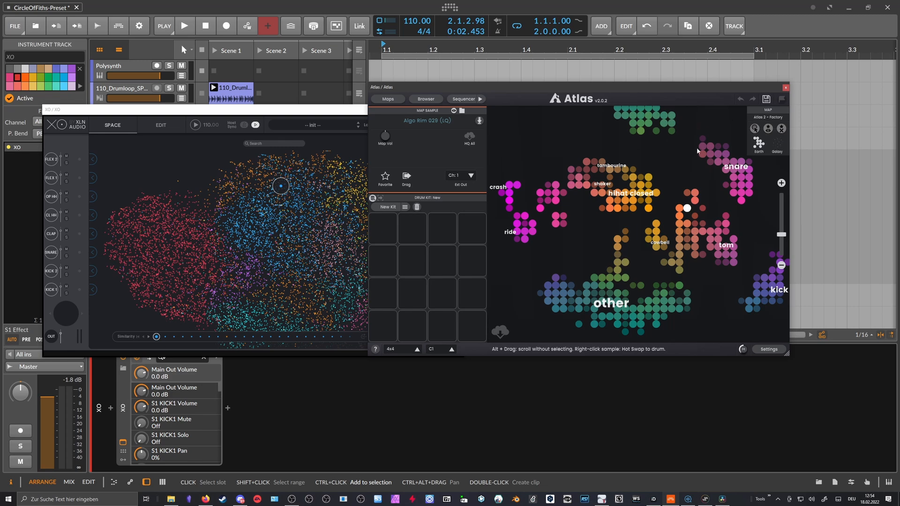
mouse_move(782, 234)
left_mouse_down()
mouse_move(785, 225)
mouse_move(776, 234)
left_mouse_up()
left_click(695, 199)
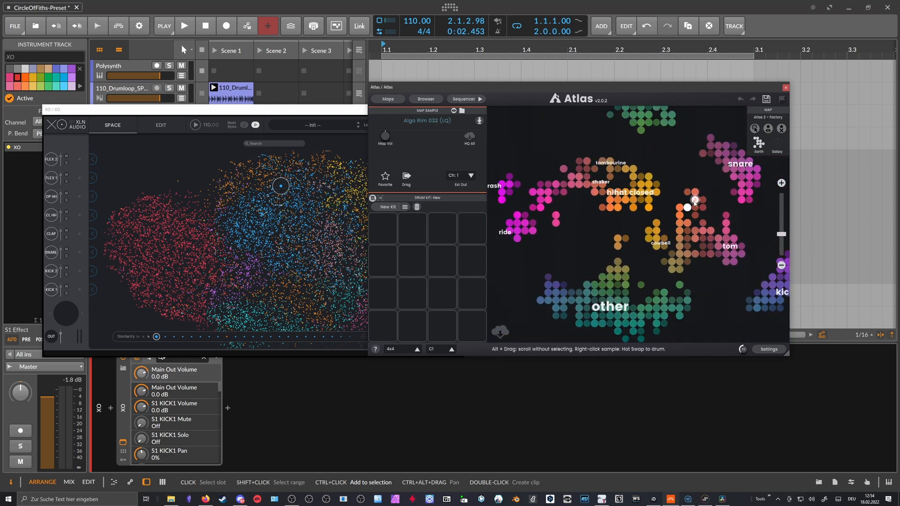
left_click(687, 208)
scroll(689, 211, "up", 2)
scroll(687, 208, "down", 2)
left_click_drag(683, 206, 696, 206)
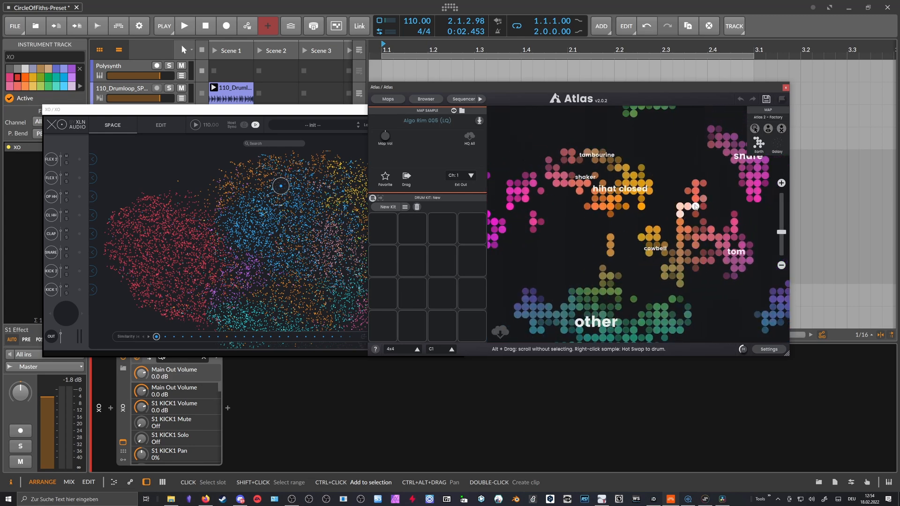
Return to XO, audition samples near the centre of its space and search the space for "rimshot"
left_click(327, 110)
left_click(272, 141)
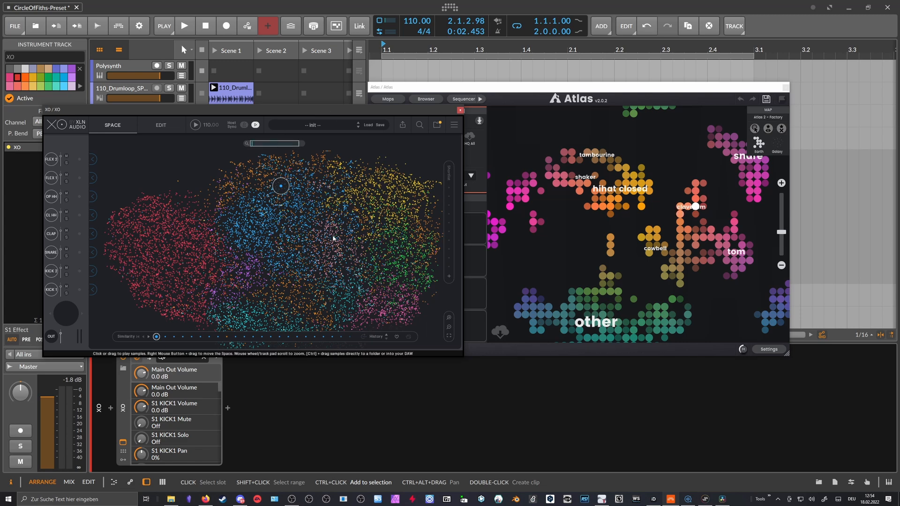
left_click_drag(330, 229, 323, 245)
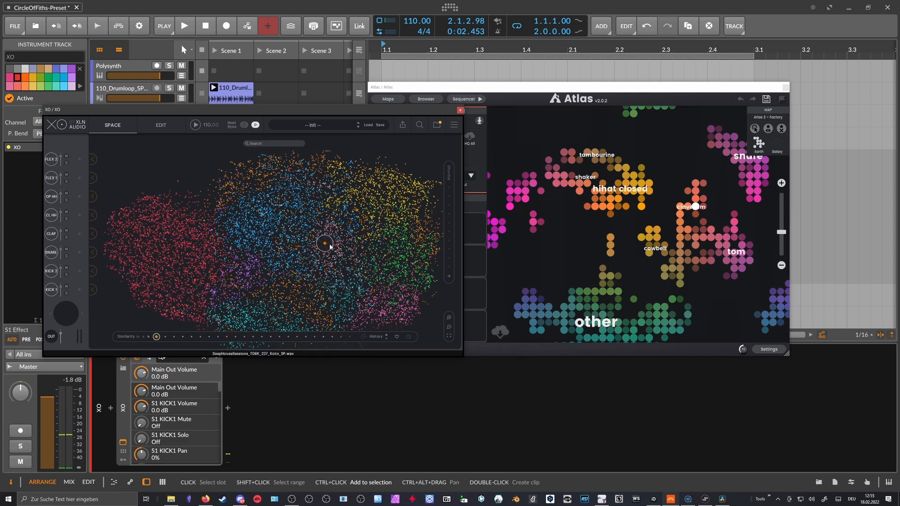
left_click(263, 143)
type("rimshot")
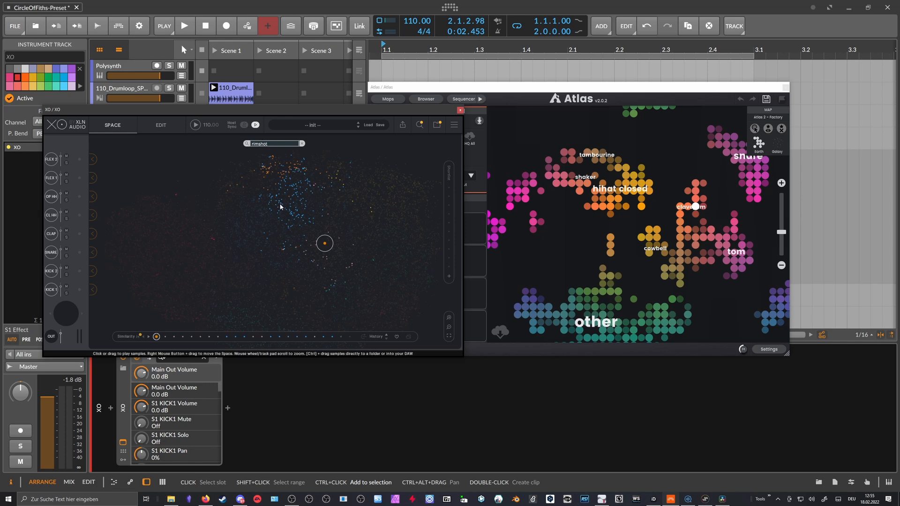
Audition several of the rimshot matches in XO's space, including a rimshot stick sample
mouse_move(286, 173)
left_mouse_down()
mouse_move(291, 186)
mouse_move(270, 197)
mouse_move(287, 185)
mouse_move(269, 170)
mouse_move(287, 175)
left_mouse_up()
scroll(288, 190, "up", 3)
left_click(307, 175)
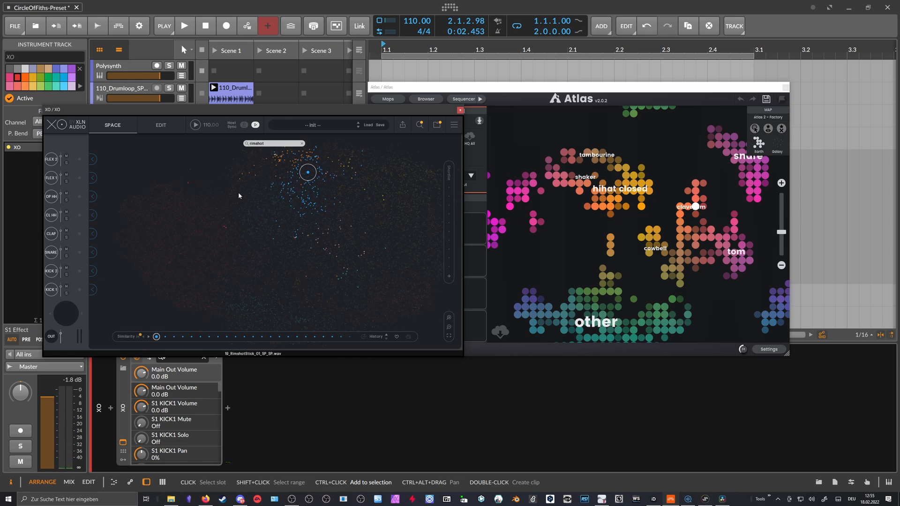
Switch between the overlapping Atlas and XO windows to compare their sample maps, finishing in Atlas
left_click_drag(474, 88, 478, 99)
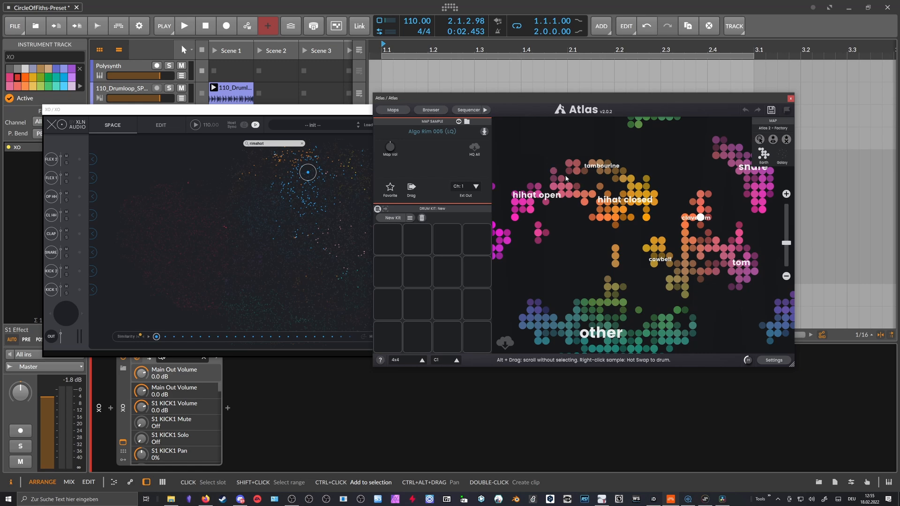
left_click(316, 109)
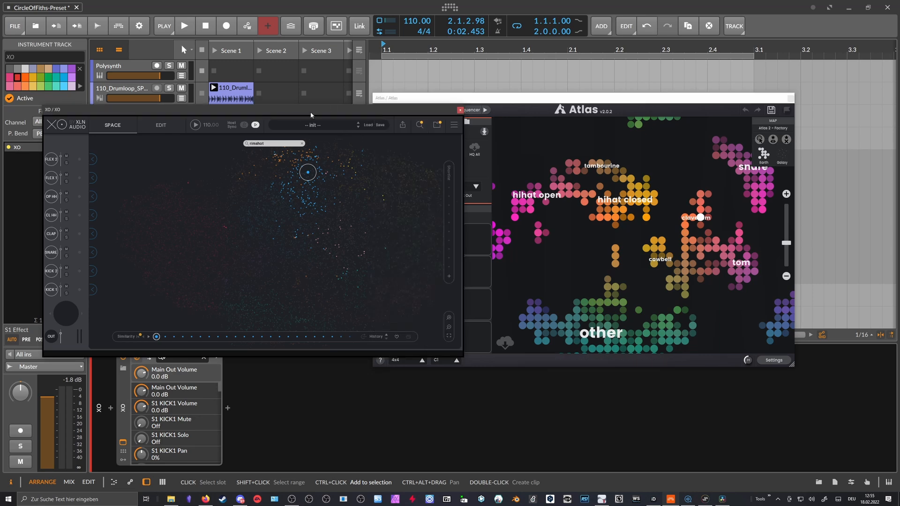
left_click_drag(316, 110, 320, 114)
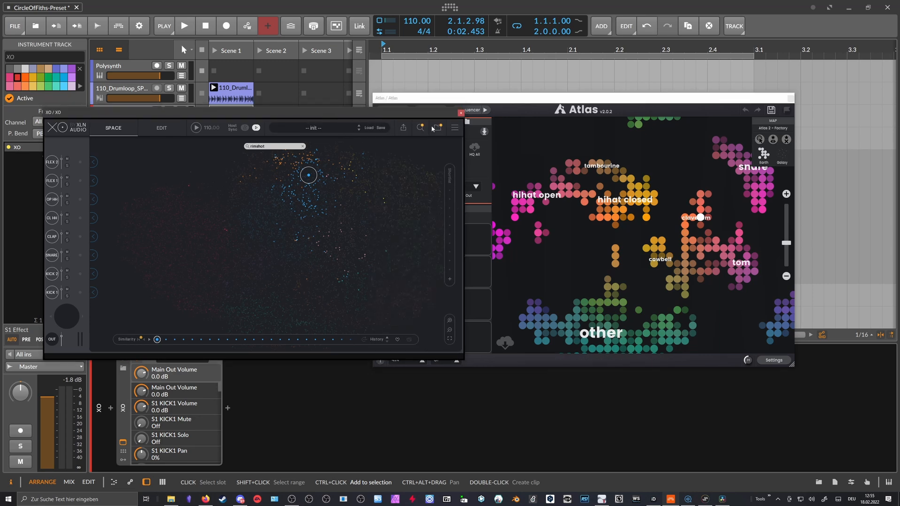
left_click(527, 143)
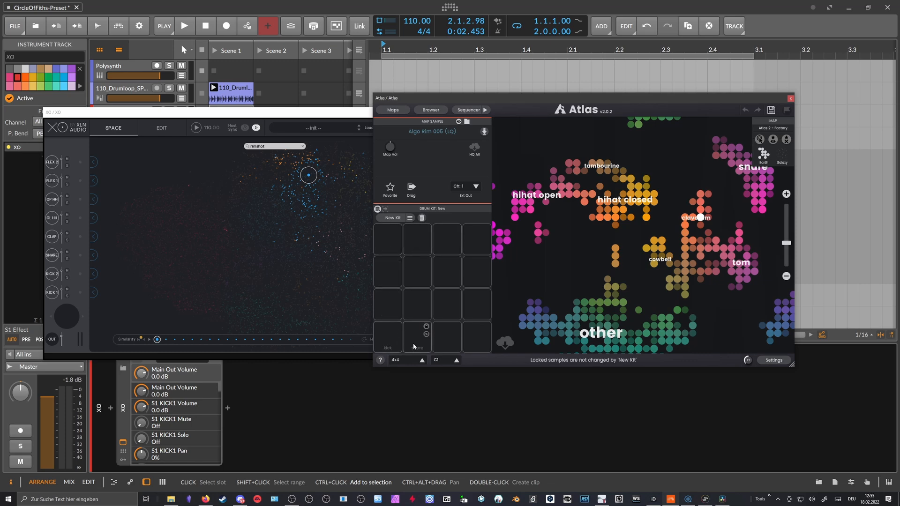
Generate a new drum kit in Atlas and audition two of its pads, including Algo Hat Open 028
left_click(392, 218)
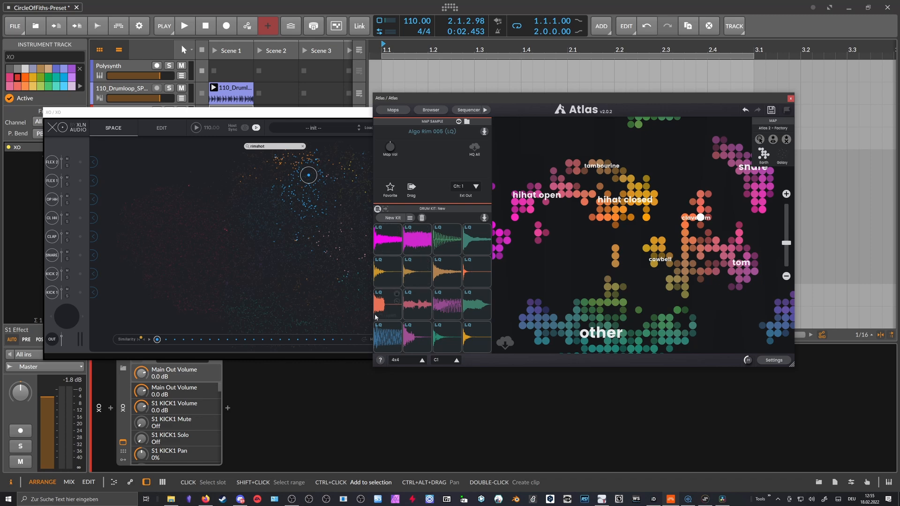
left_click(389, 274)
left_click(389, 296)
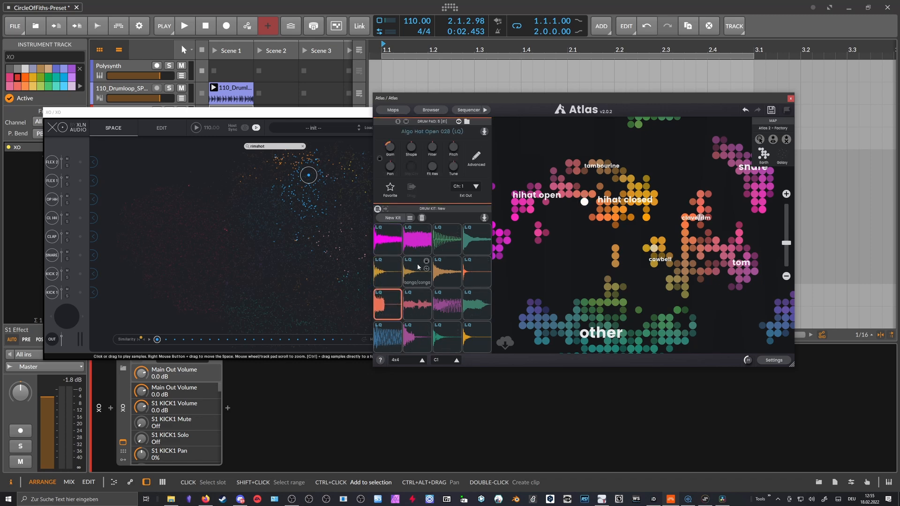
Return to XO and assign samples from the rimshot search to the Kick 1, Kick 2, Snare, Clap and closed hi-hat slots
left_click(157, 162)
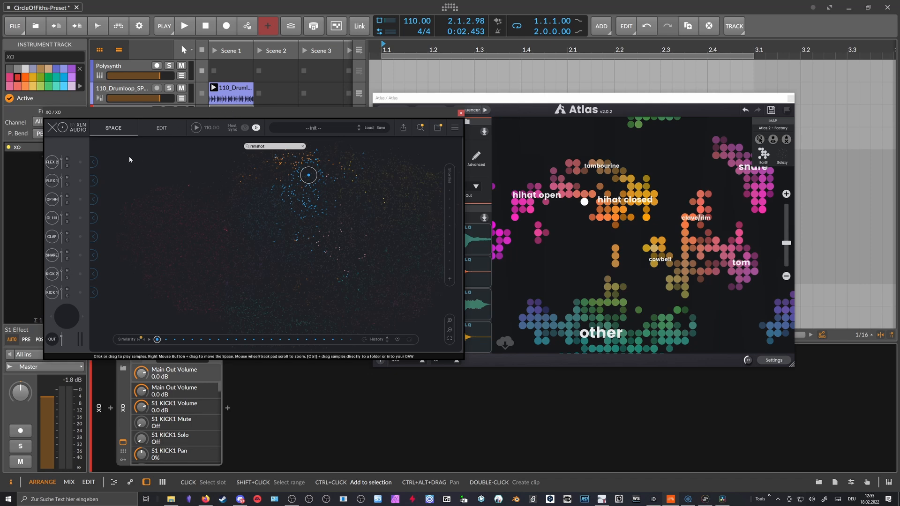
left_click(272, 191)
left_click(271, 191)
left_click_drag(271, 190, 70, 292)
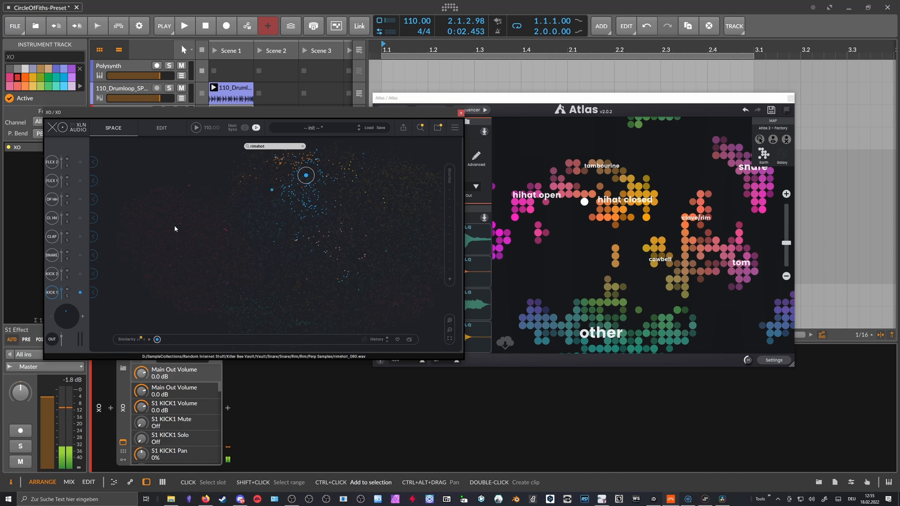
left_click_drag(317, 165, 70, 255)
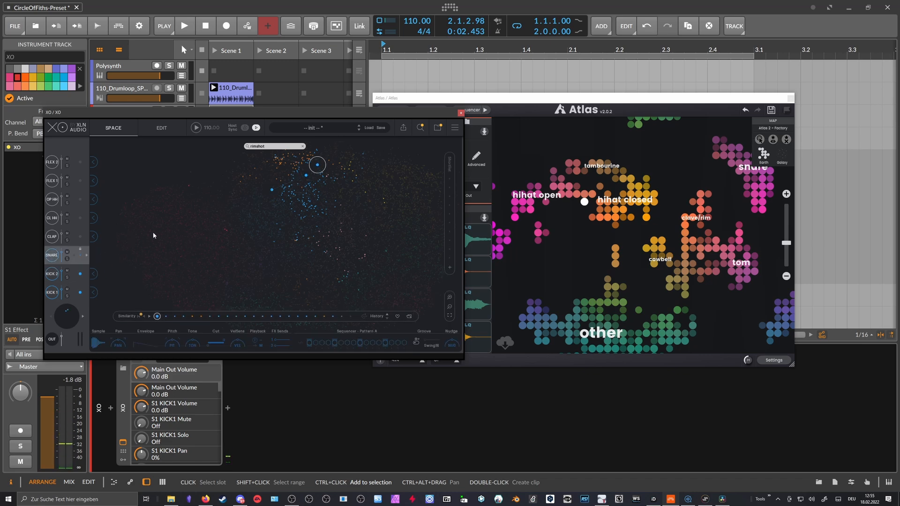
left_click_drag(303, 190, 75, 237)
left_click_drag(293, 167, 94, 219)
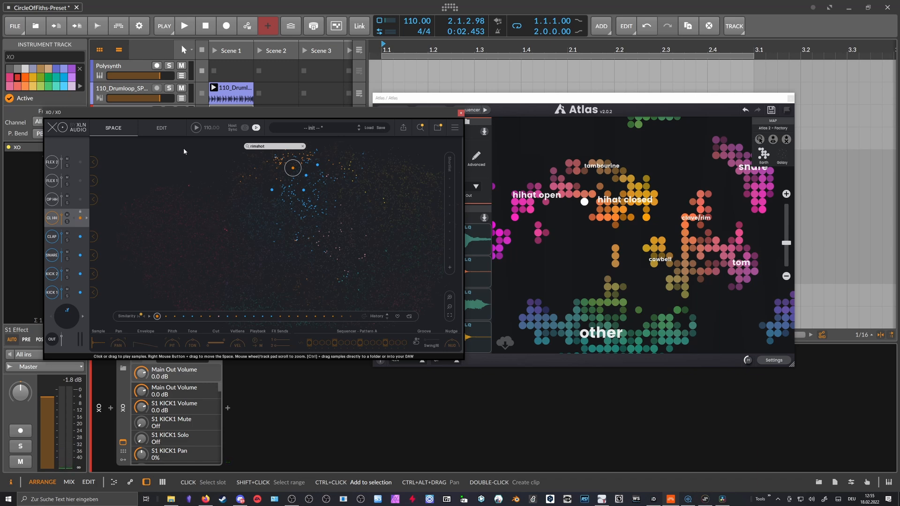
Try randomising the XO kit with similar samples in the Sample Combiner
left_click(161, 128)
left_click(322, 141)
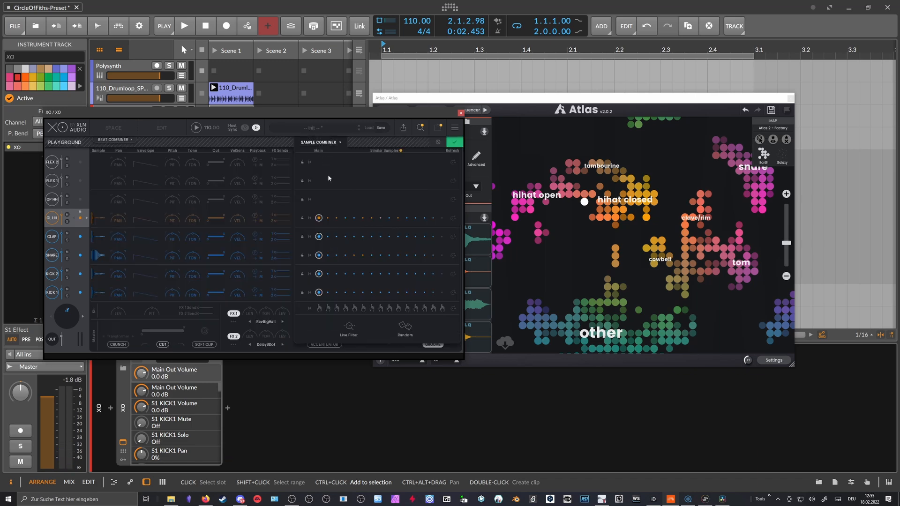
left_click(406, 327)
left_click(452, 308)
left_click(412, 330)
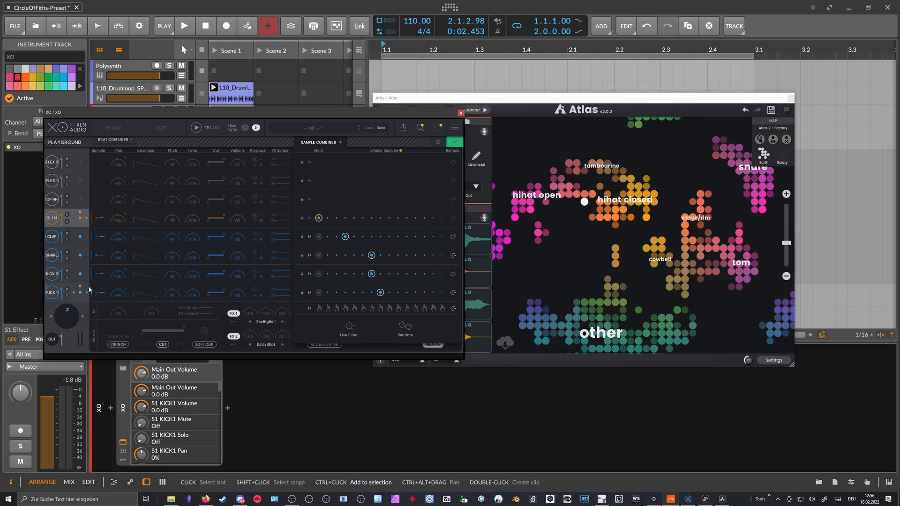
left_click(438, 143)
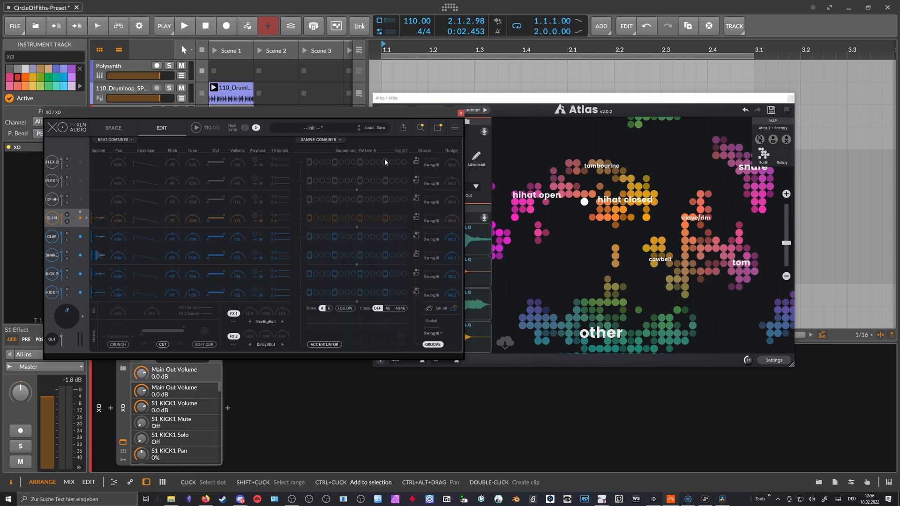
Compare XO's whole sample space with the Atlas map and the COSMOS map view
left_click(113, 127)
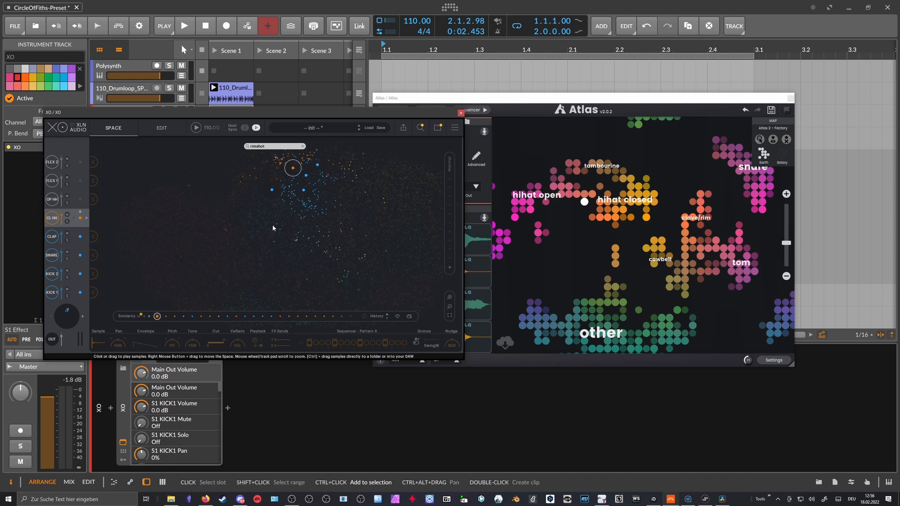
scroll(273, 229, "down", 2)
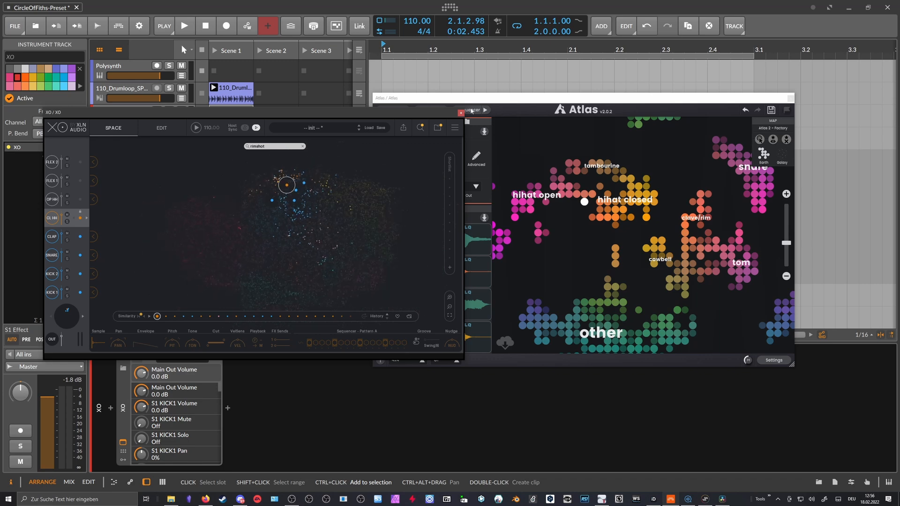
mouse_move(376, 115)
left_mouse_down()
mouse_move(362, 116)
mouse_move(391, 111)
left_mouse_up()
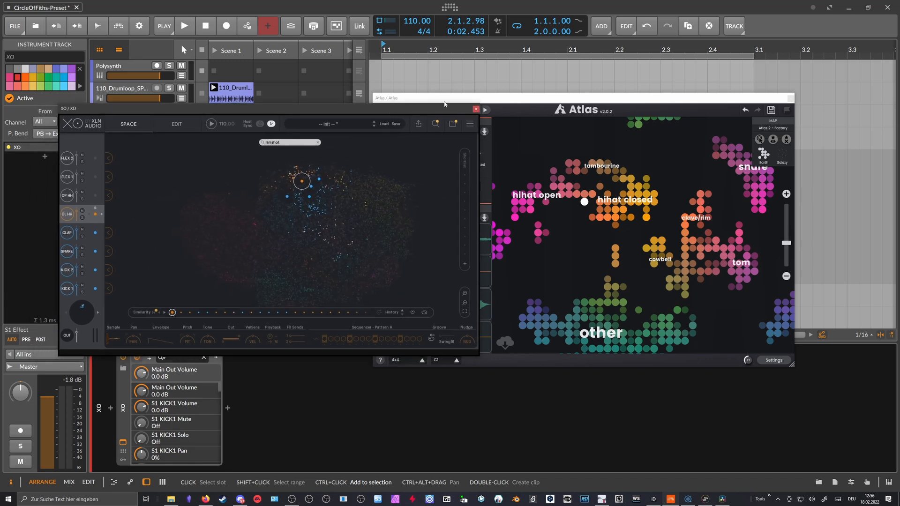
left_click(530, 119)
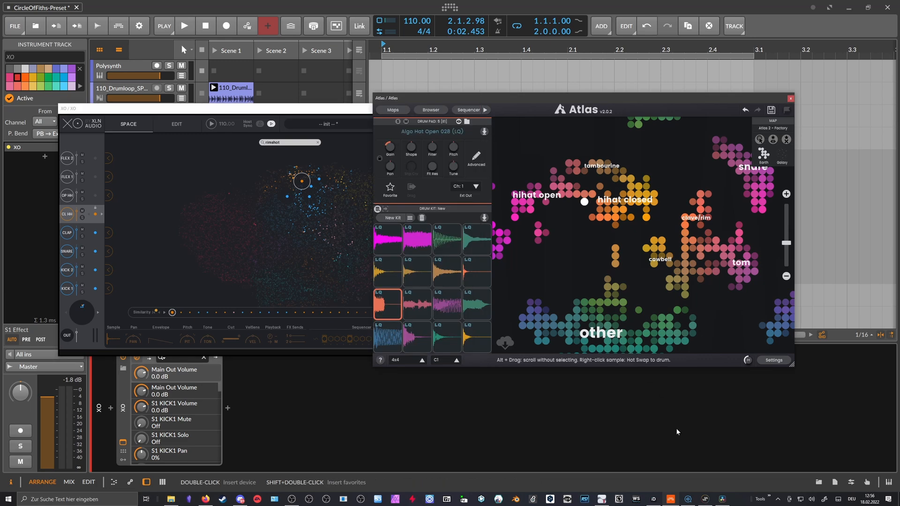
left_click(688, 499)
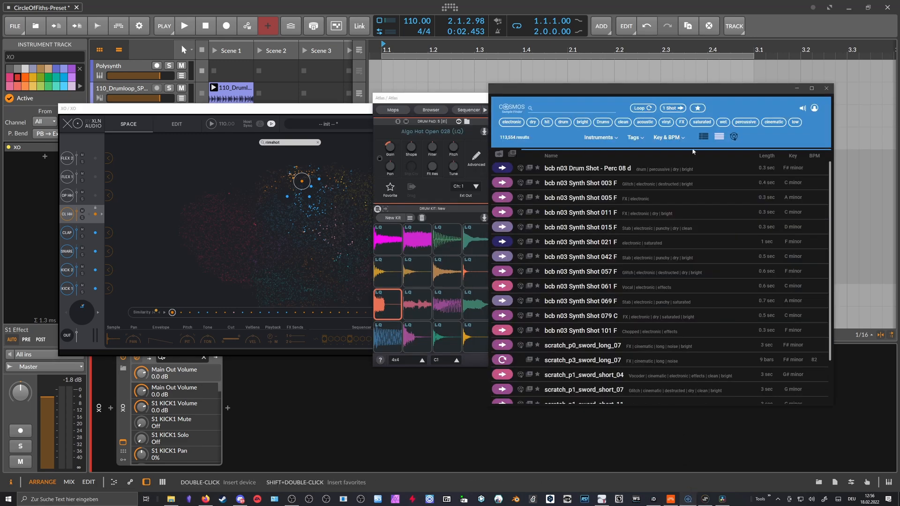
left_click(732, 137)
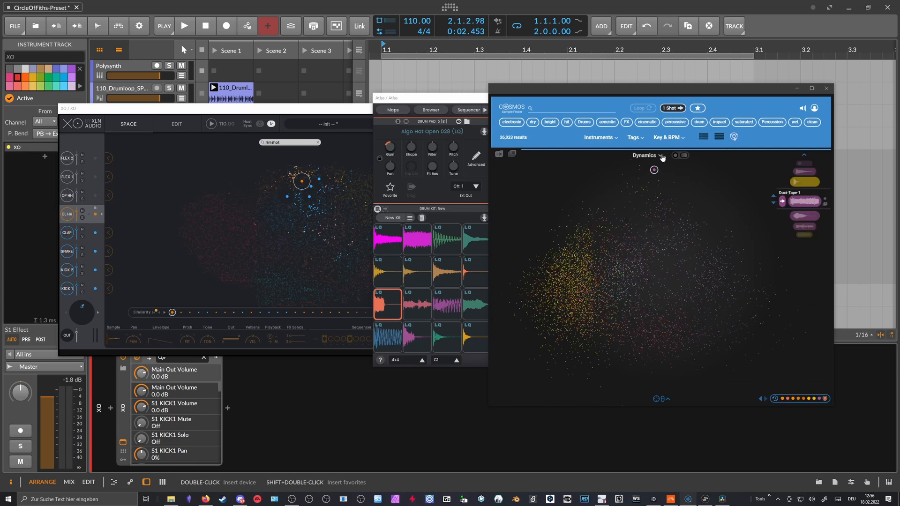
Reposition the Atlas window so it overlaps XO less and regenerate its drum kit
left_click_drag(480, 107, 367, 160)
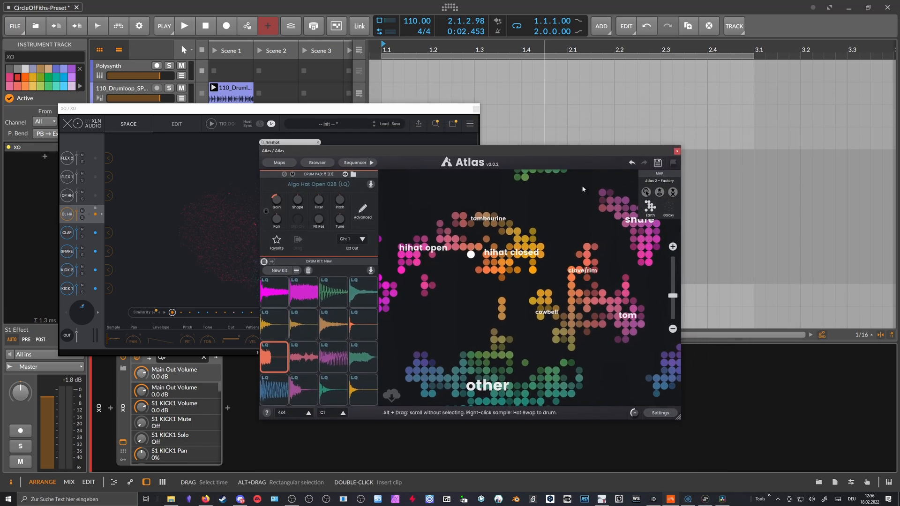
left_click(308, 111)
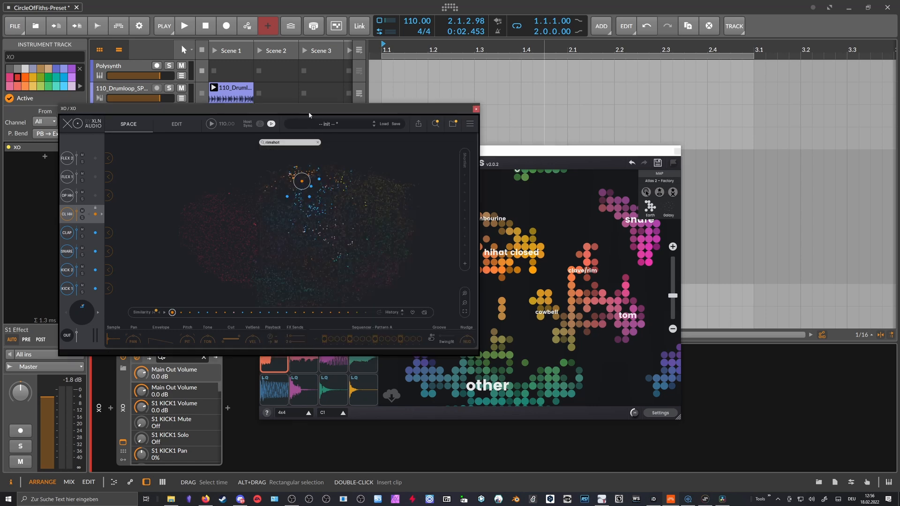
left_click(481, 152)
left_click_drag(481, 152, 581, 135)
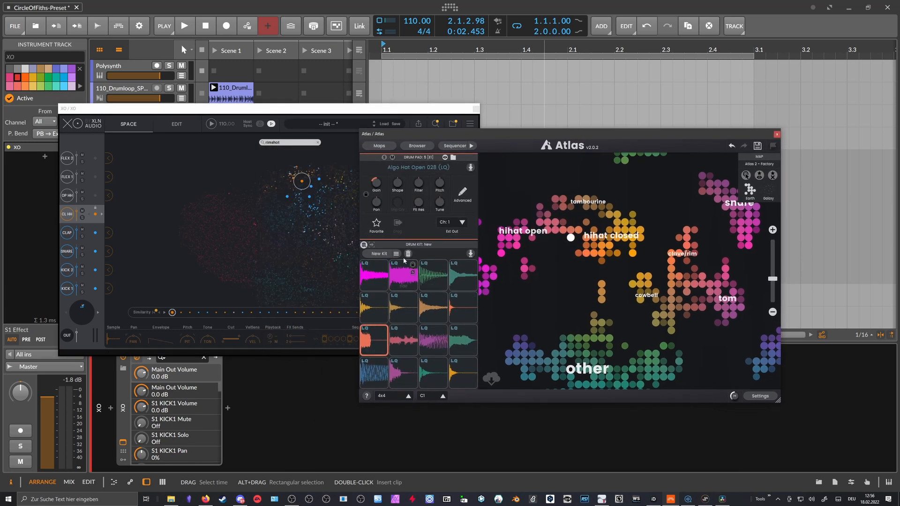
left_click(380, 256)
left_click(380, 256)
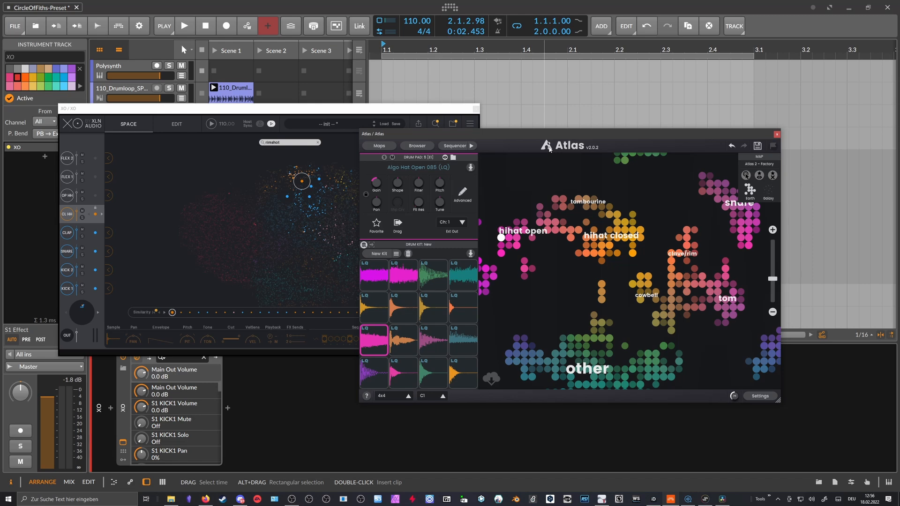
left_click_drag(540, 138, 547, 118)
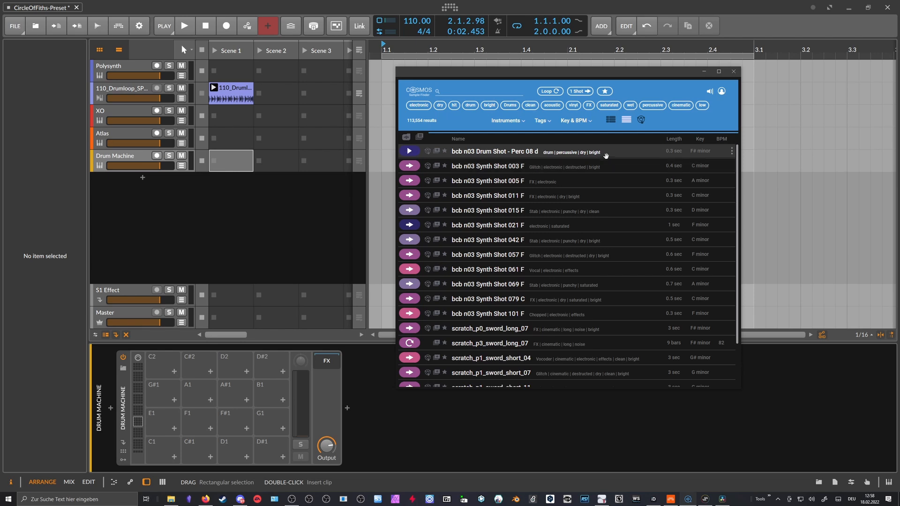
Load bcb n03 Drum Shot - Perc 08 d and bcb n03 Synth Shot 042 F from COSMOS onto Drum Machine pads C1 and C#1
left_click_drag(500, 153, 164, 451)
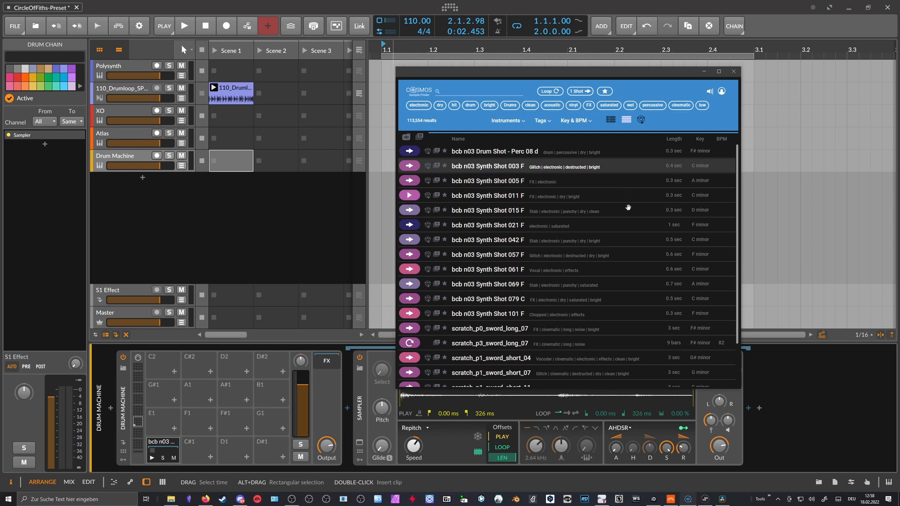
left_click_drag(539, 240, 202, 445)
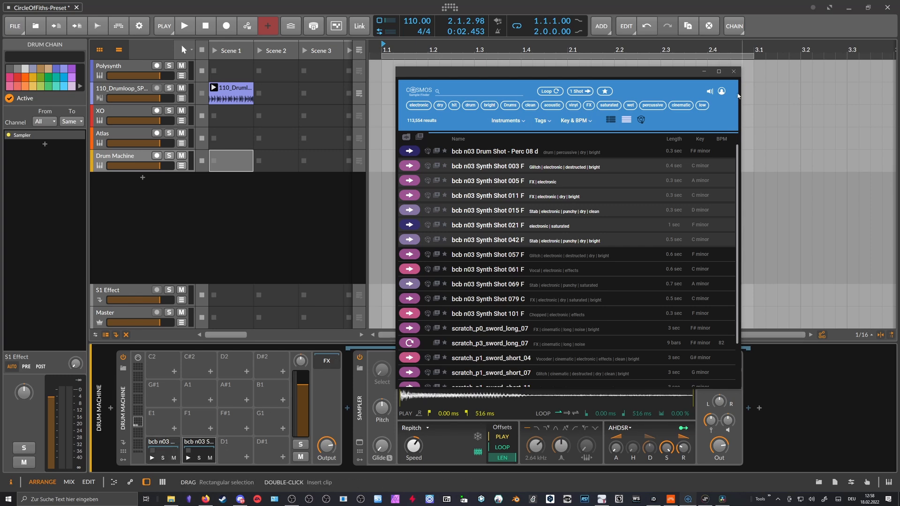
Export the raw kit from XO onto the Drum Machine's empty pads, starting at E1
left_click(131, 112)
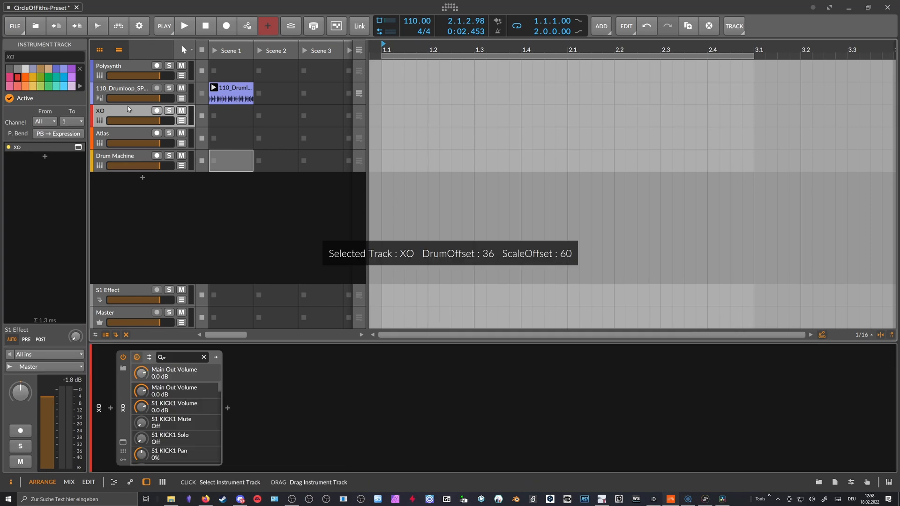
left_click(123, 442)
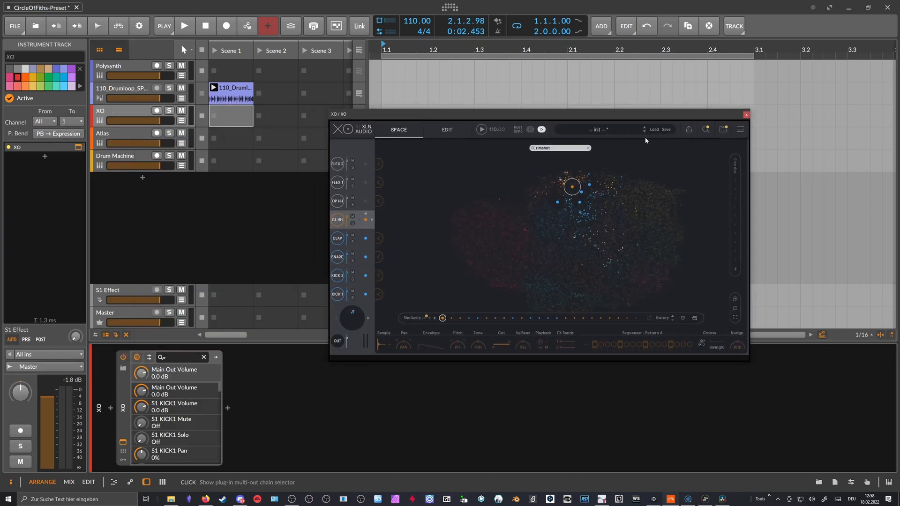
left_click(689, 132)
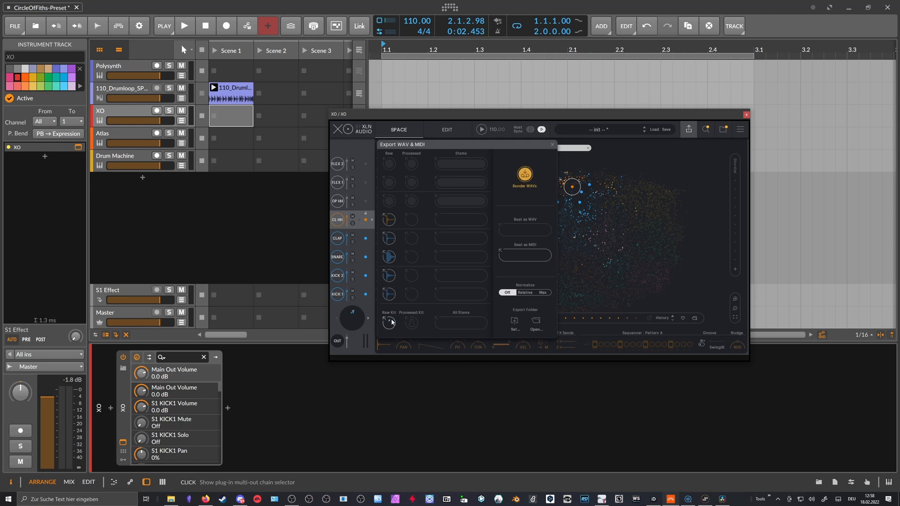
left_click(134, 156)
left_click_drag(388, 322, 191, 403)
left_click_drag(171, 421, 172, 416)
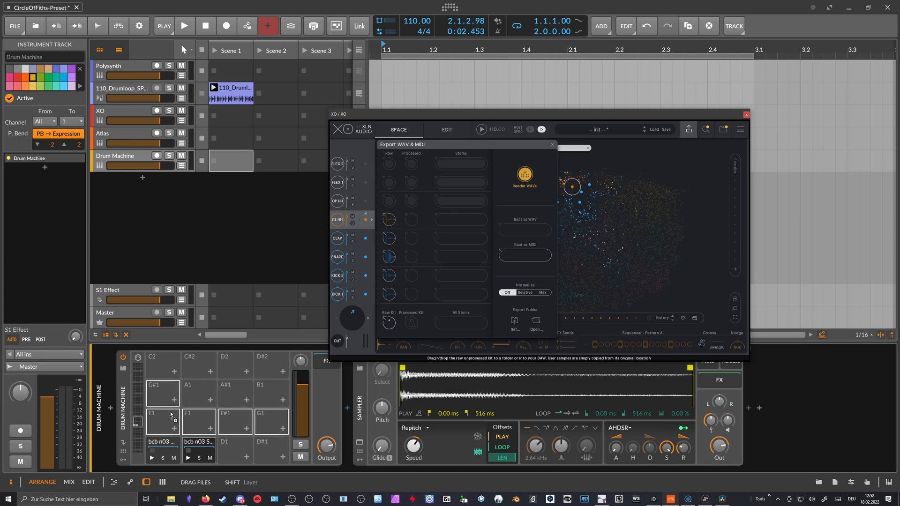
left_click_drag(171, 416, 172, 415)
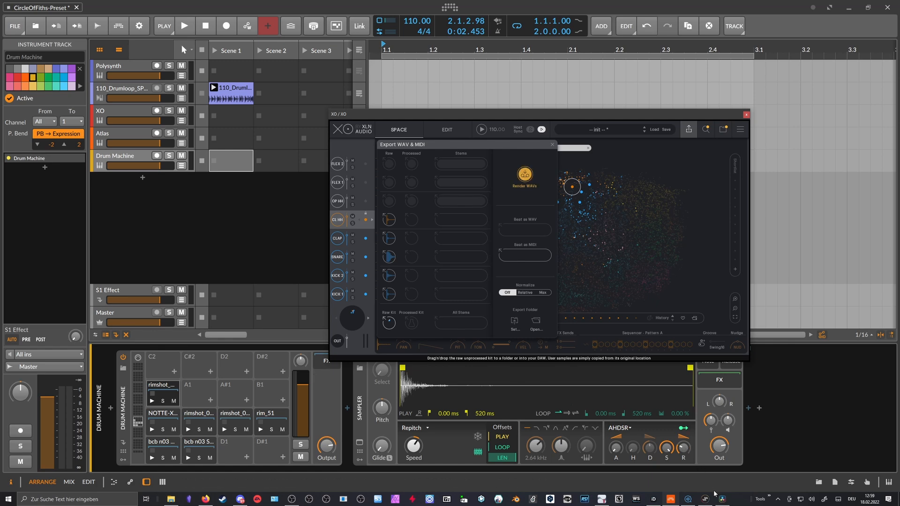
Switch back to COSMOS and step through the first samples in the list down to bcb n03 Synth Shot 011 F
mouse_move(715, 496)
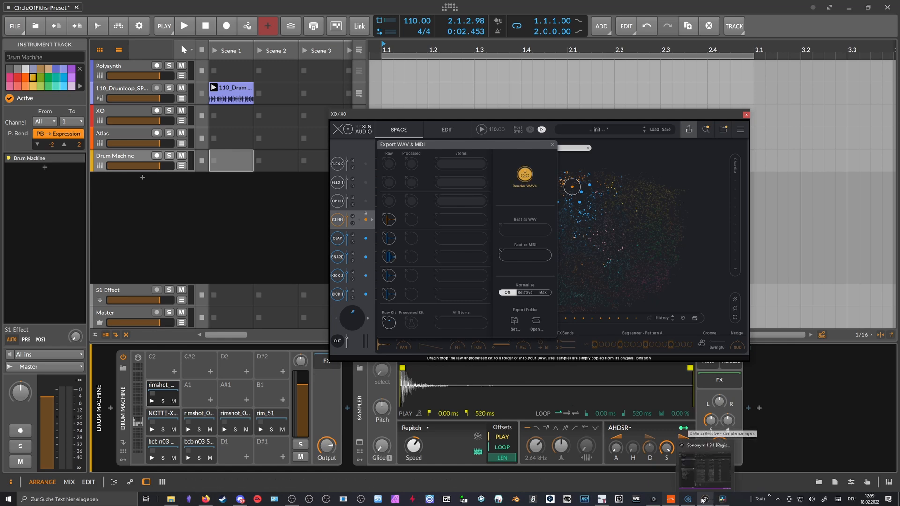
left_click(693, 501)
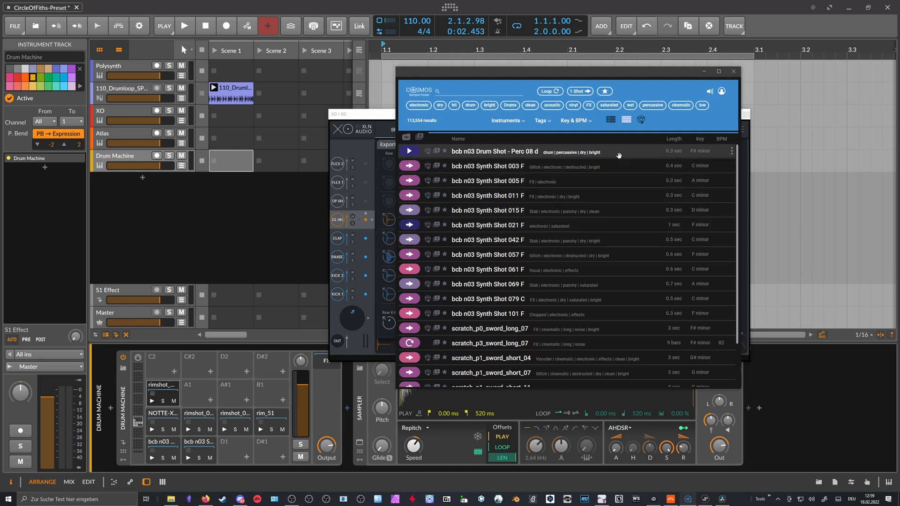
key("Down")
key("Down")
key("Down")
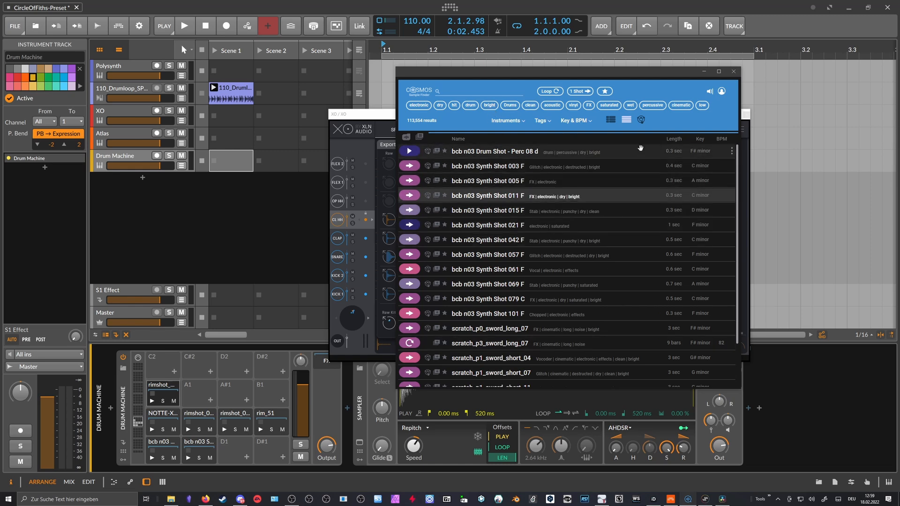
Show the COSMOS one-shots as a map and audition samples near its centre
left_click(641, 120)
left_click(535, 228)
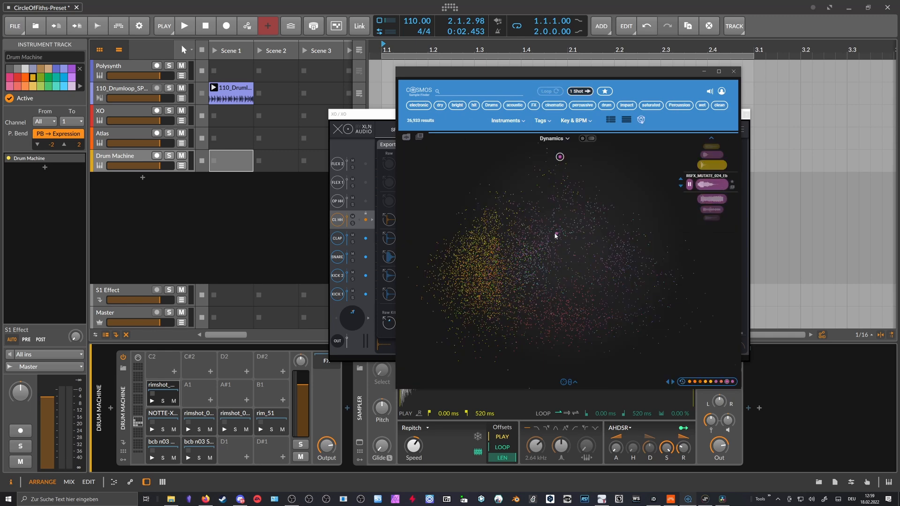
left_click(529, 242)
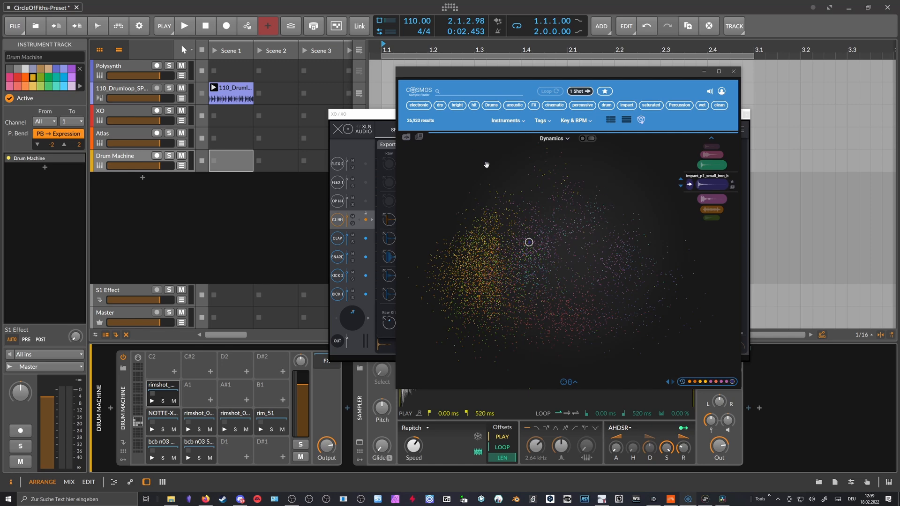
Return COSMOS to its list view and step through the samples down to bcb n03 Synth Shot 069 F
left_click(615, 118)
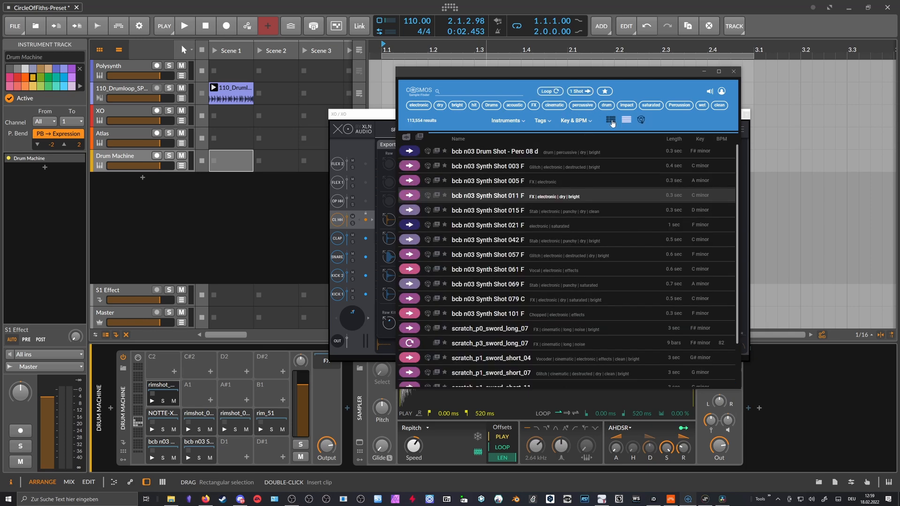
key("Up")
key("Up")
key("Up")
key("Down")
key("Down")
key("Down")
key("Down")
key("Down")
key("Down")
key("Down")
key("Down")
key("Down")
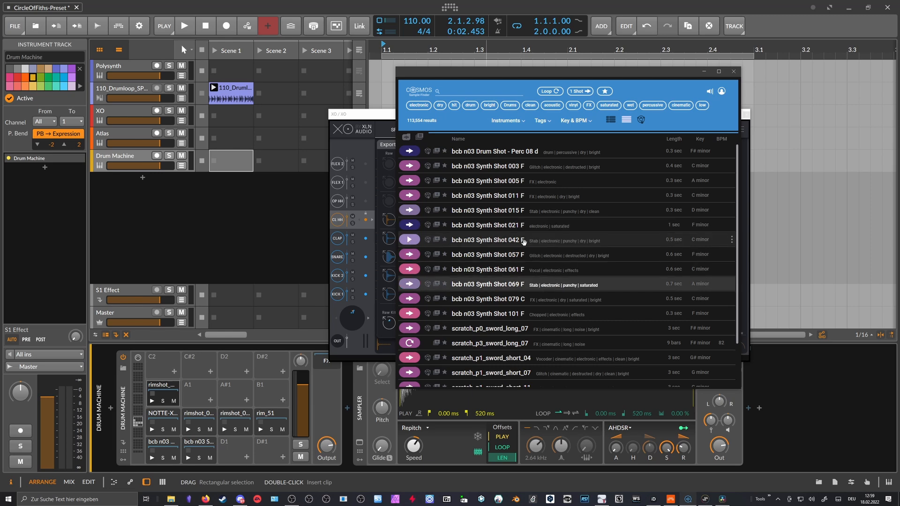
Move the COSMOS window aside, then bring XO forward and reposition it over Bitwig's launcher and arranger
left_click_drag(540, 76, 593, 73)
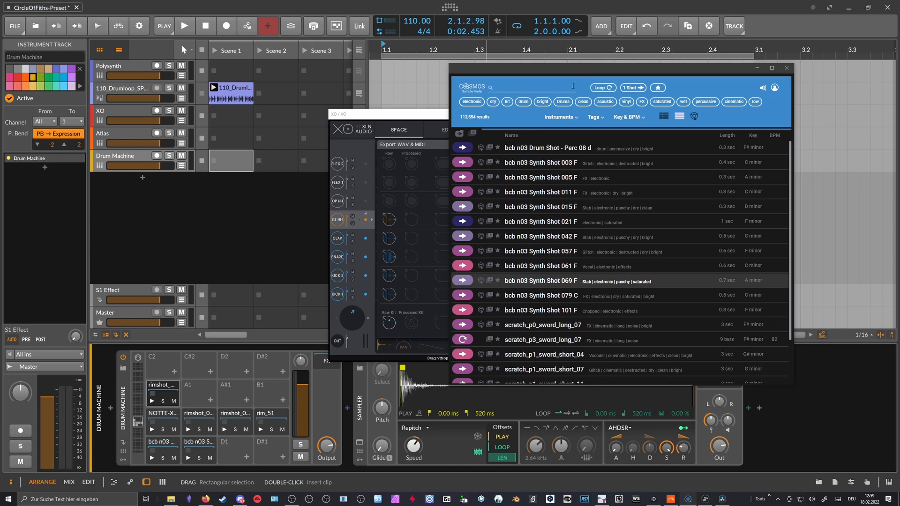
left_click(437, 115)
left_click_drag(437, 115, 379, 123)
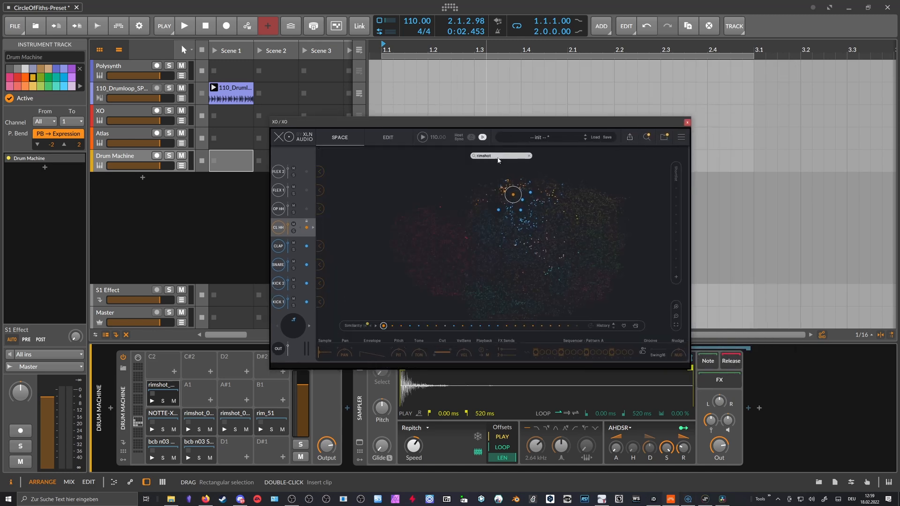
Audition several rimshot samples in the upper part of XO's Space map and close the XO window
left_click(493, 152)
left_click(524, 189)
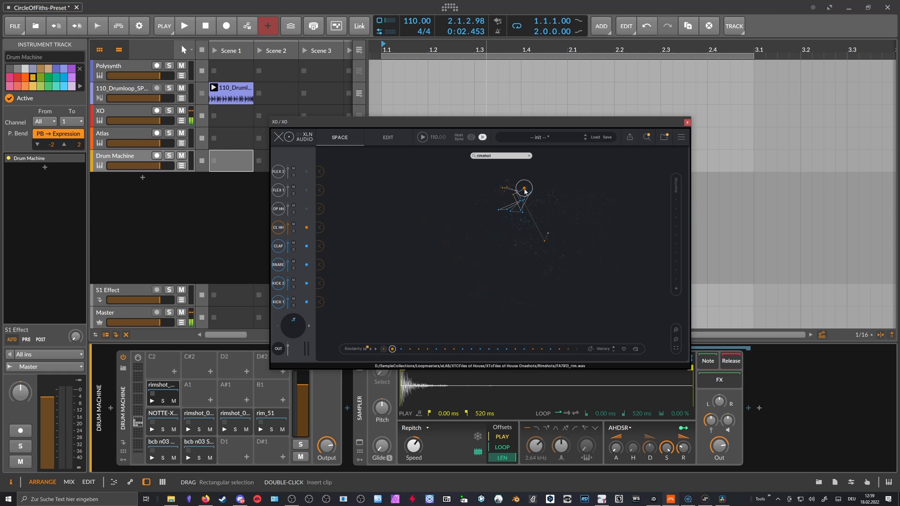
left_click(526, 191)
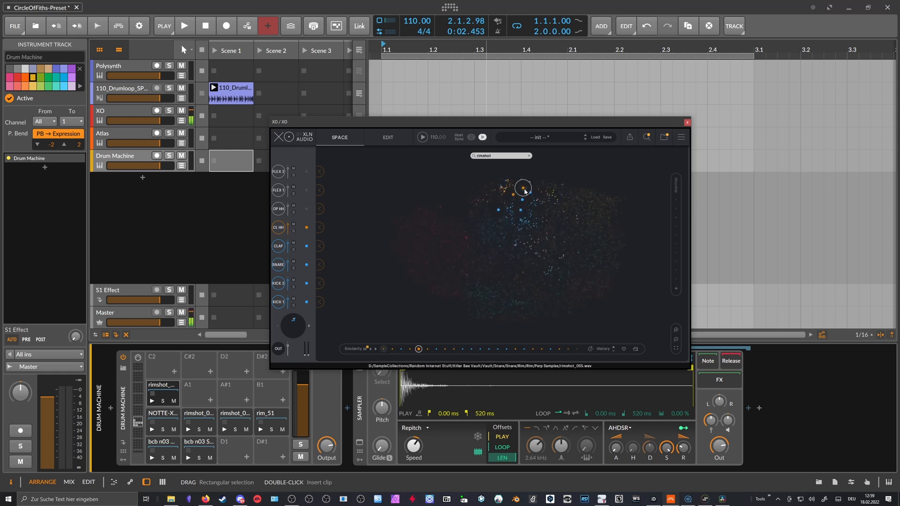
left_click(525, 191)
left_click(529, 189)
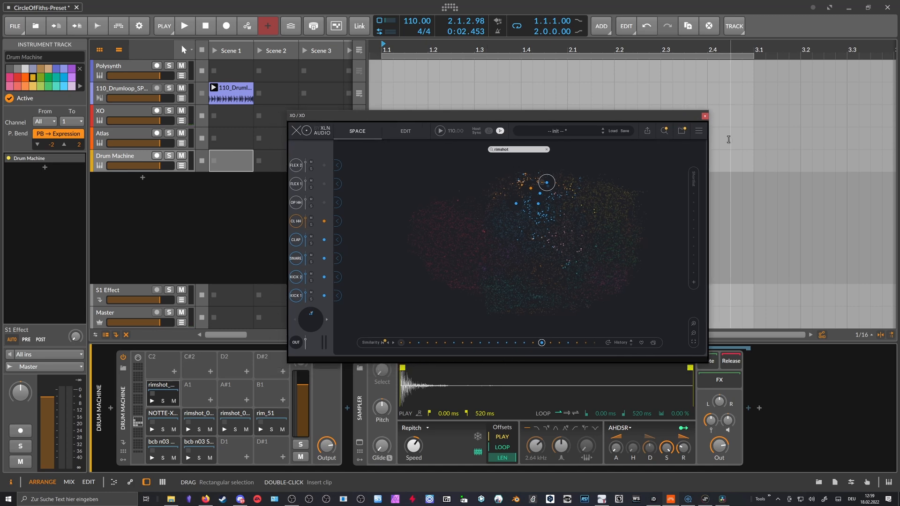
left_click(687, 122)
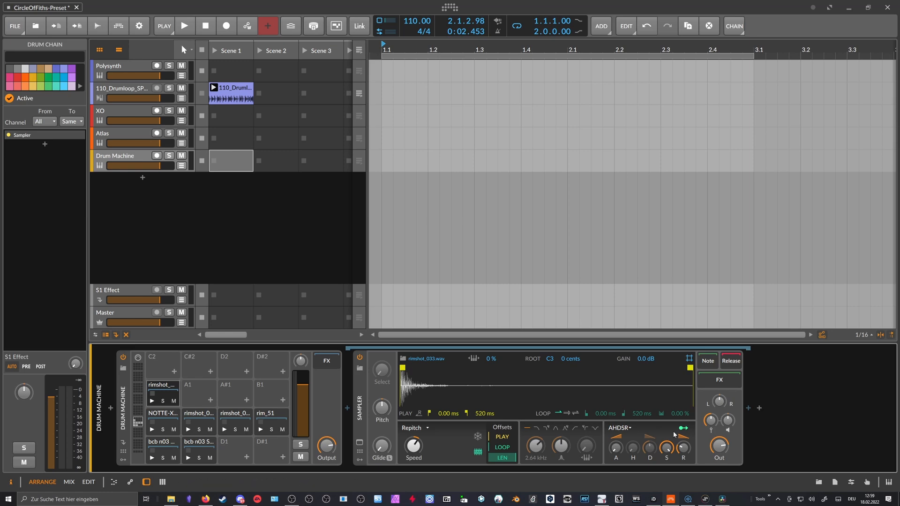
Switch to Sononym, reposition its window, and audition the kick and clap samples in the Synthwave project
left_click(705, 499)
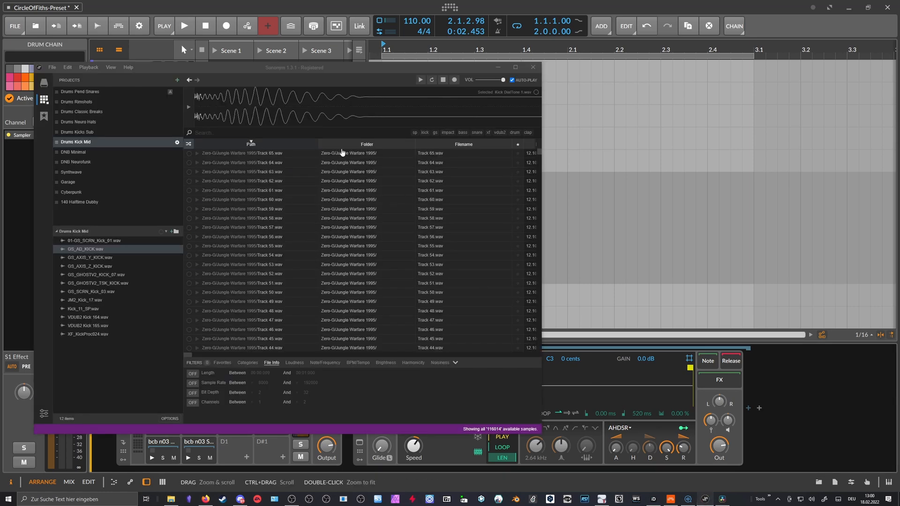
left_click_drag(275, 70, 365, 70)
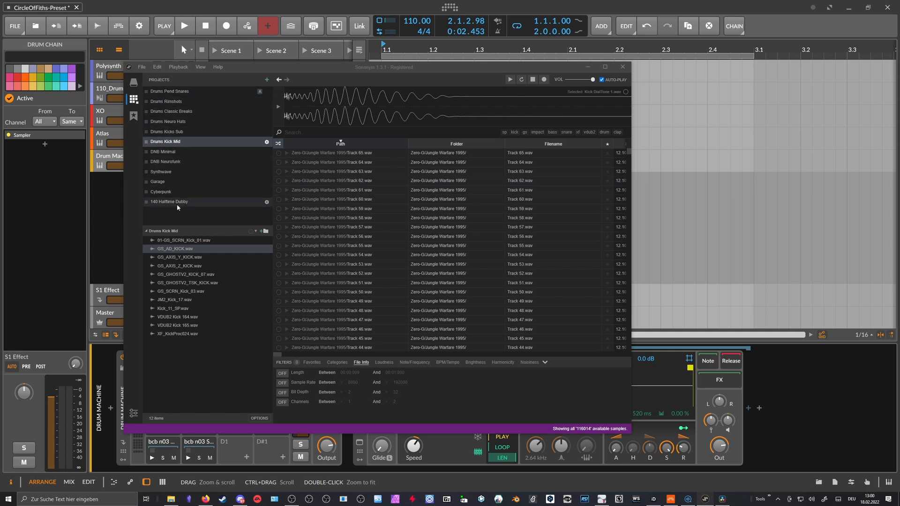
left_click(166, 174)
left_click(201, 248)
left_click(204, 256)
left_click(192, 300)
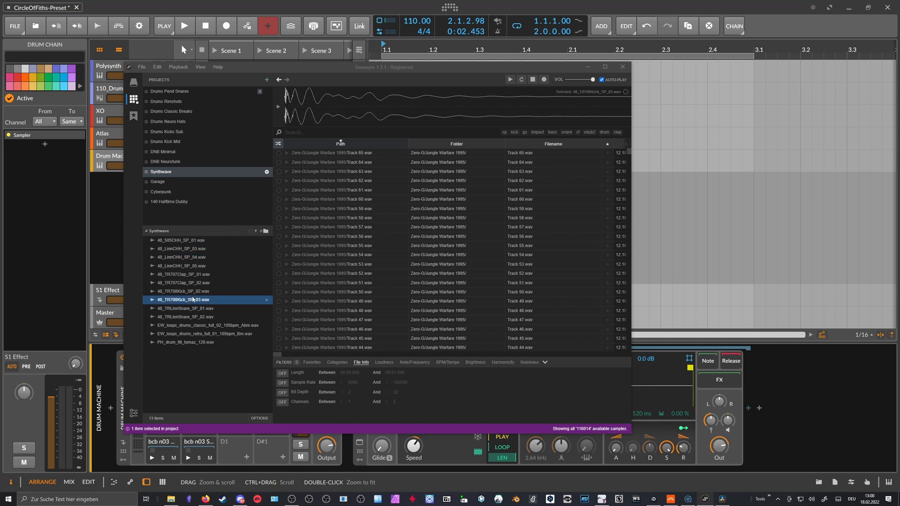
left_click(187, 291)
left_click(176, 282)
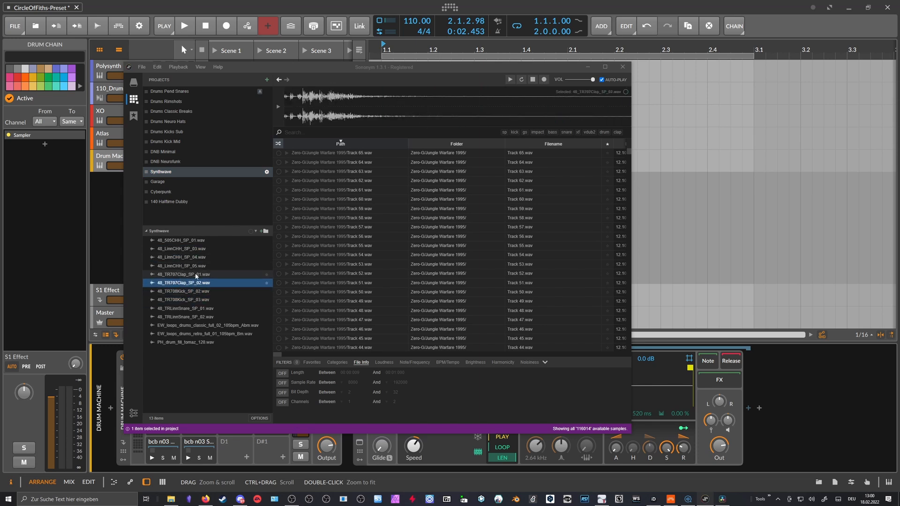
Run a similarity search on 48_TR707Clap_SP_02.wav in Sononym, then move its window aside and minimize it
right_click(181, 284)
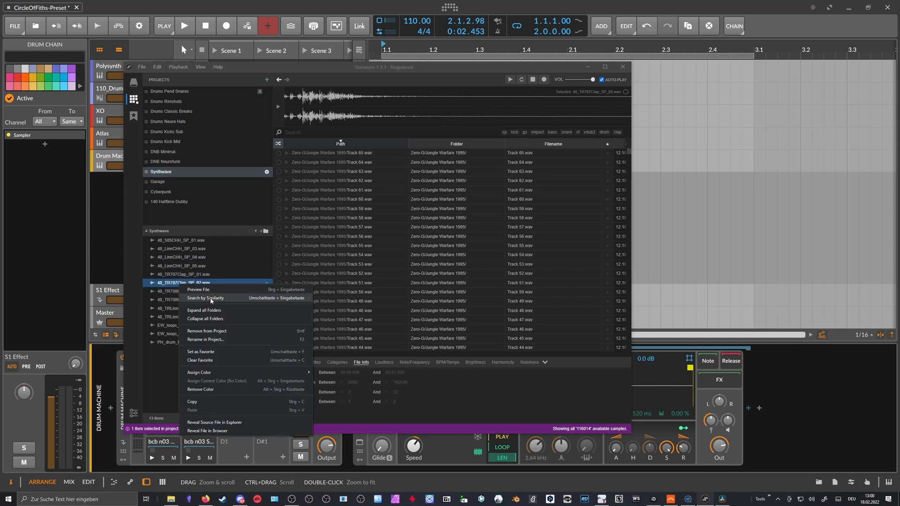
left_click(211, 299)
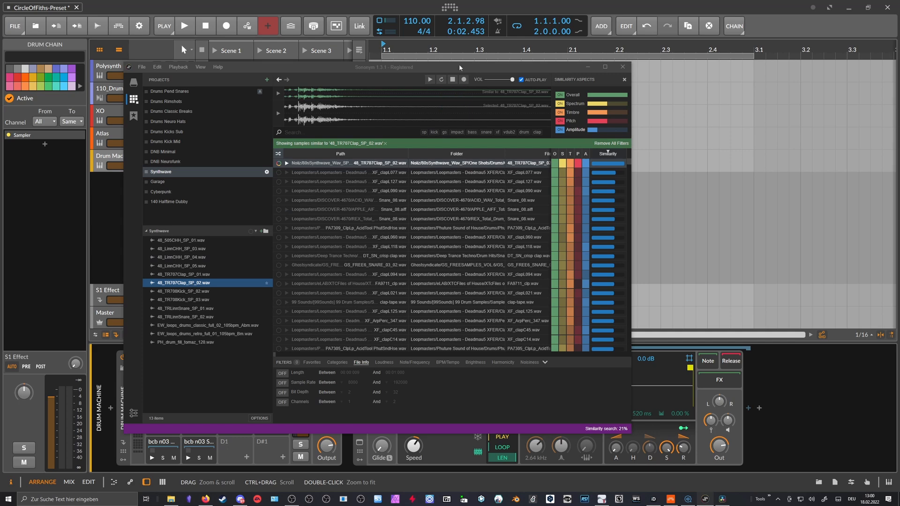
left_click_drag(459, 64, 531, 69)
left_click(662, 73)
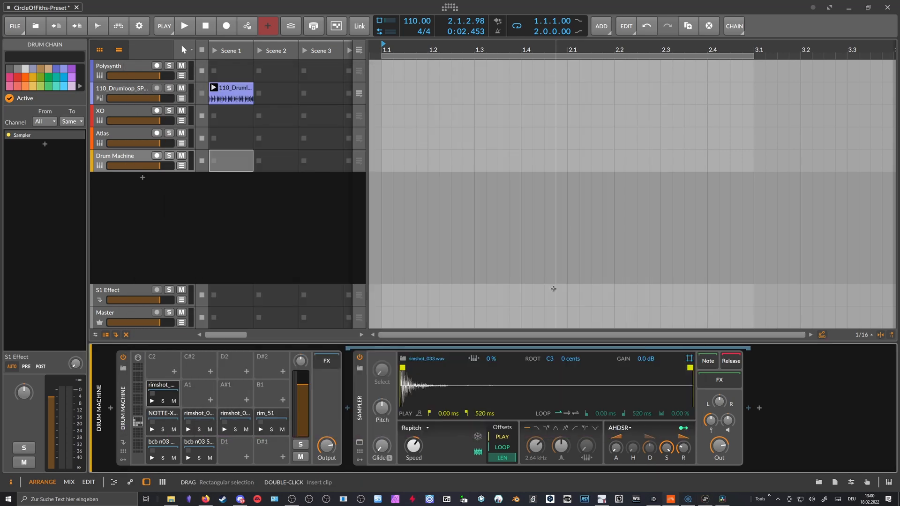
Switch to COSMOS, reposition its window and show the list of local folders
left_click(685, 500)
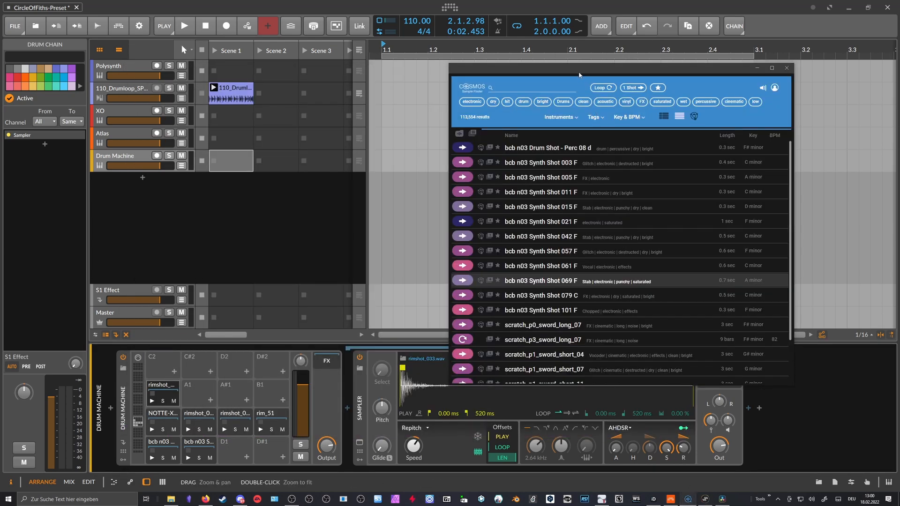
left_click_drag(579, 74, 492, 58)
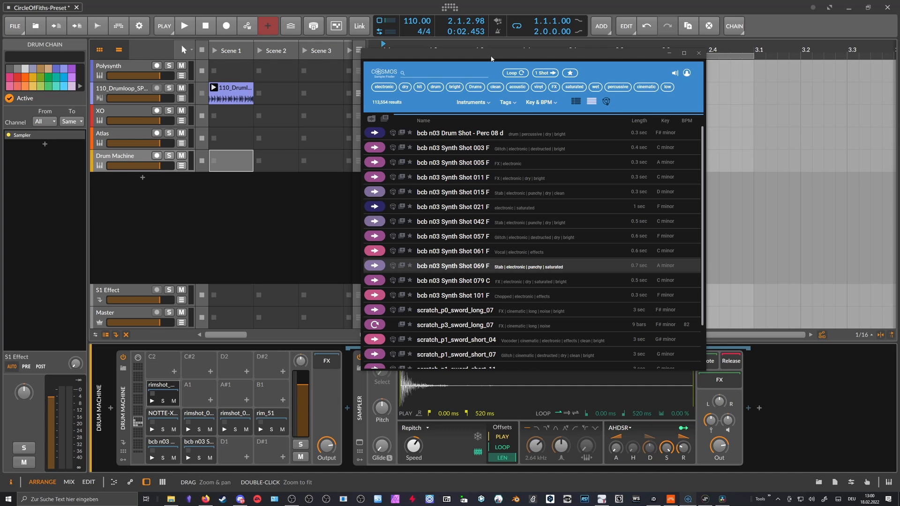
left_click(372, 119)
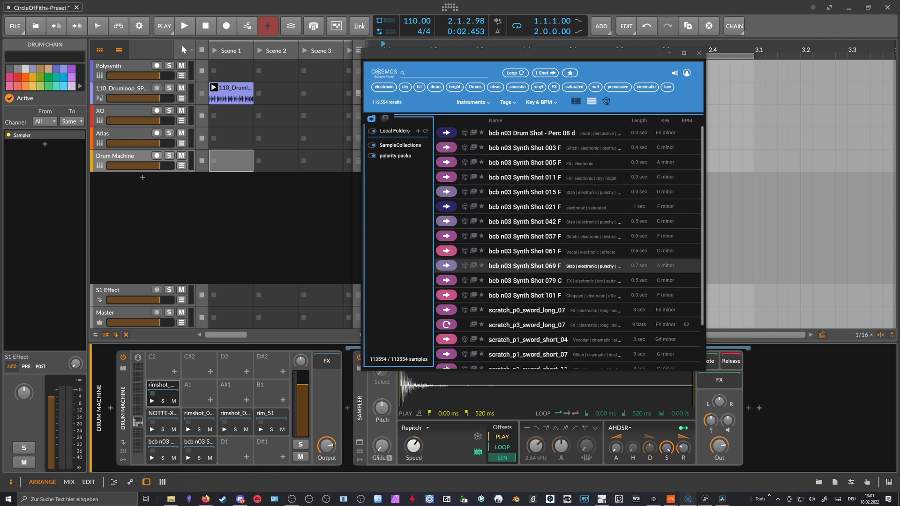
Check Sononym's Synthwave project and similarity results, then return to Bitwig and open its sample browser
left_click(706, 499)
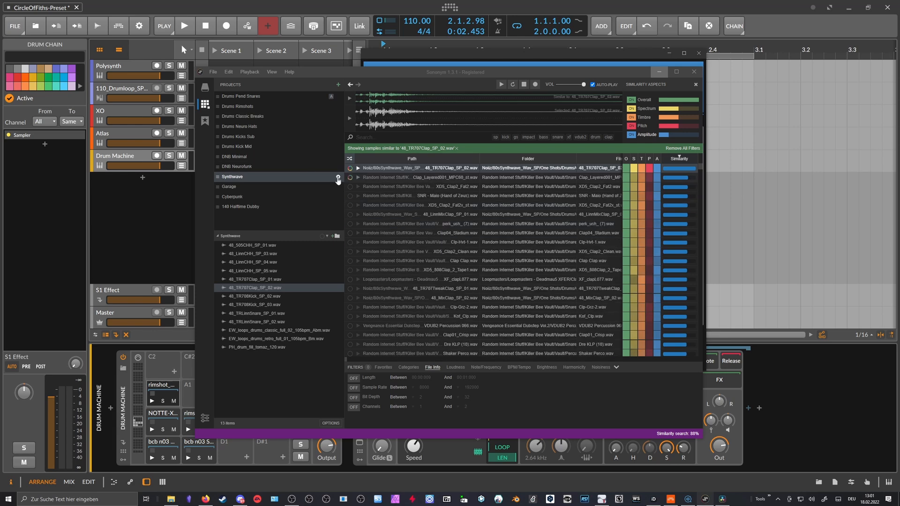
left_click(176, 210)
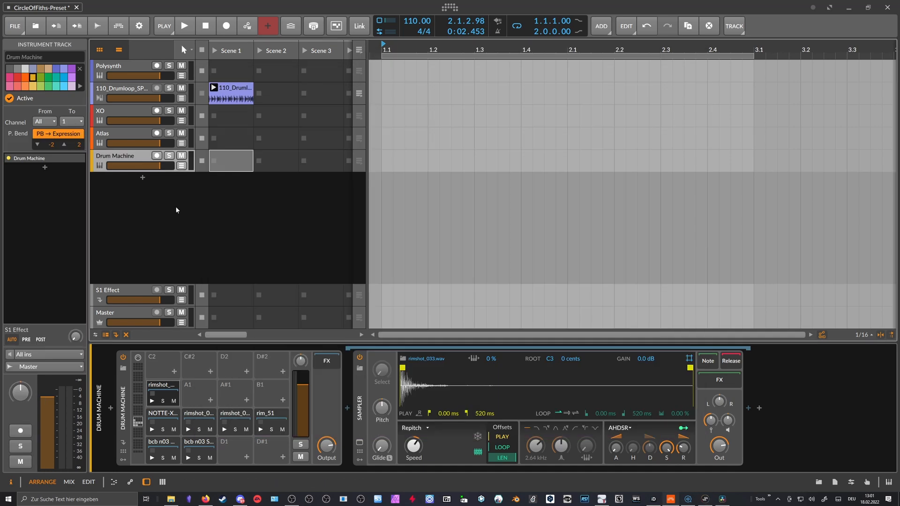
left_click(818, 482)
left_click_drag(780, 313, 671, 291)
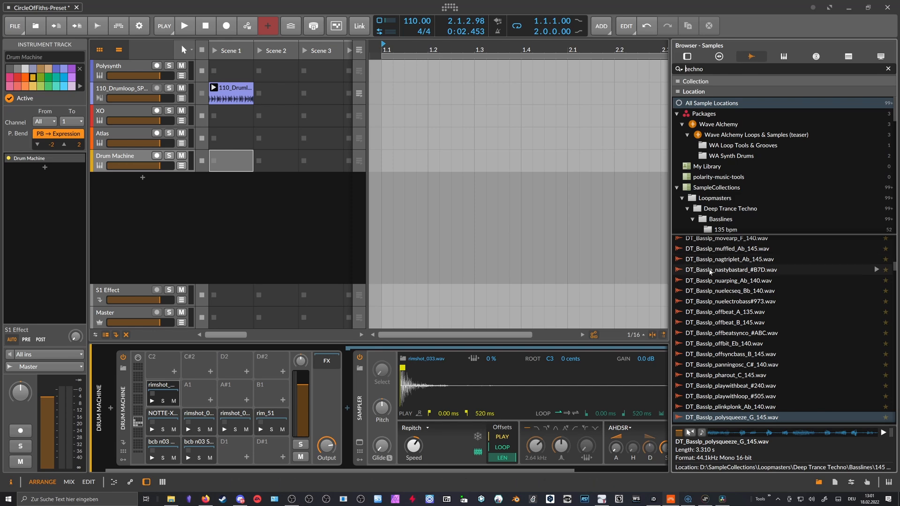
Replace the sample browser's search term with rim and look through the matching samples
left_click(716, 70)
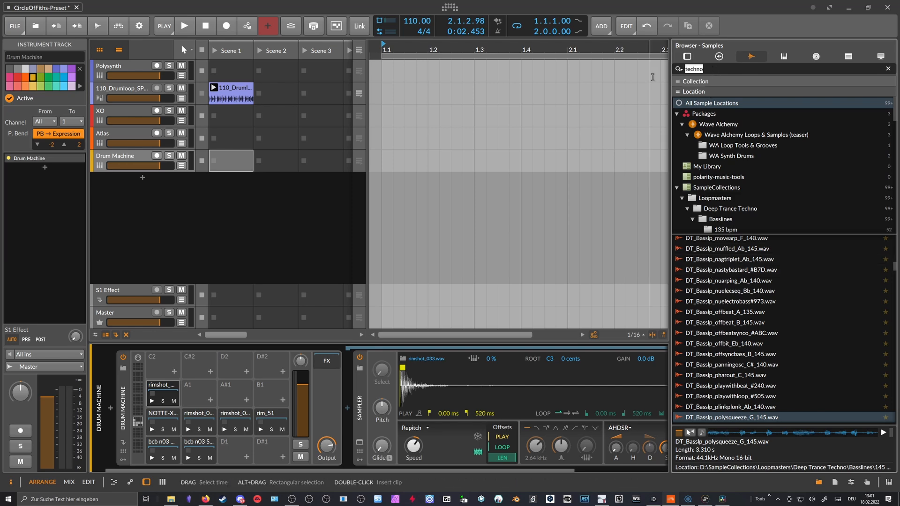
key("BackSpace")
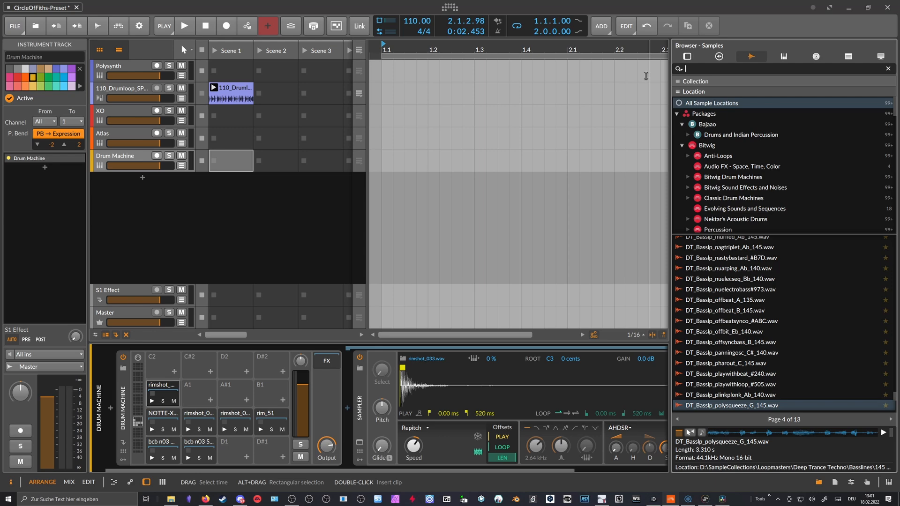
type("rim")
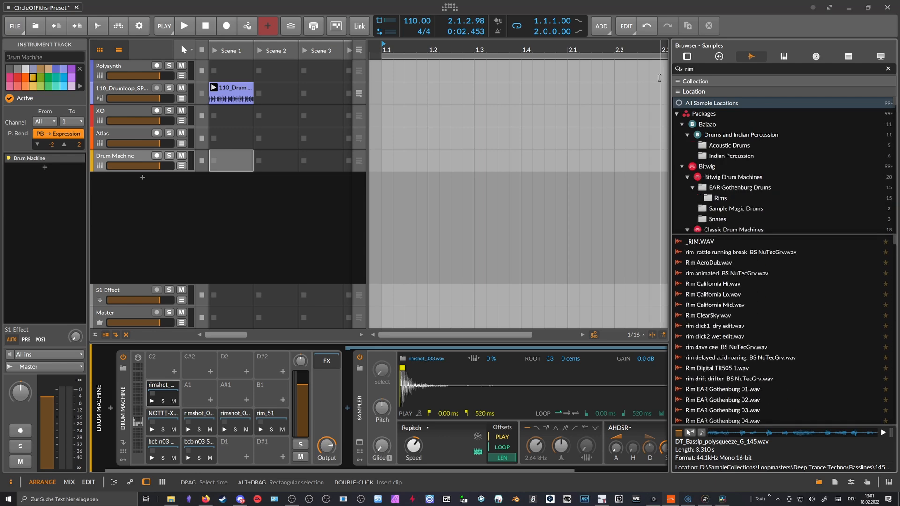
scroll(745, 283, "down", 8)
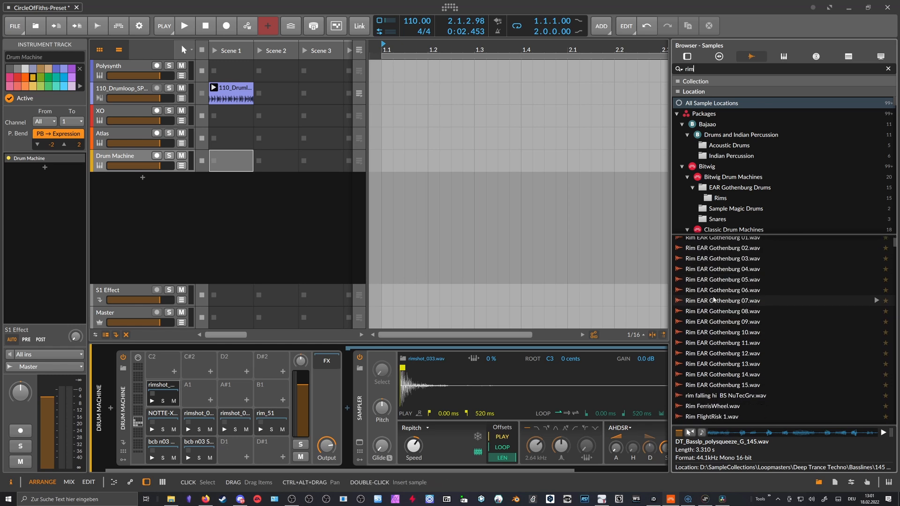
scroll(708, 302, "down", 5)
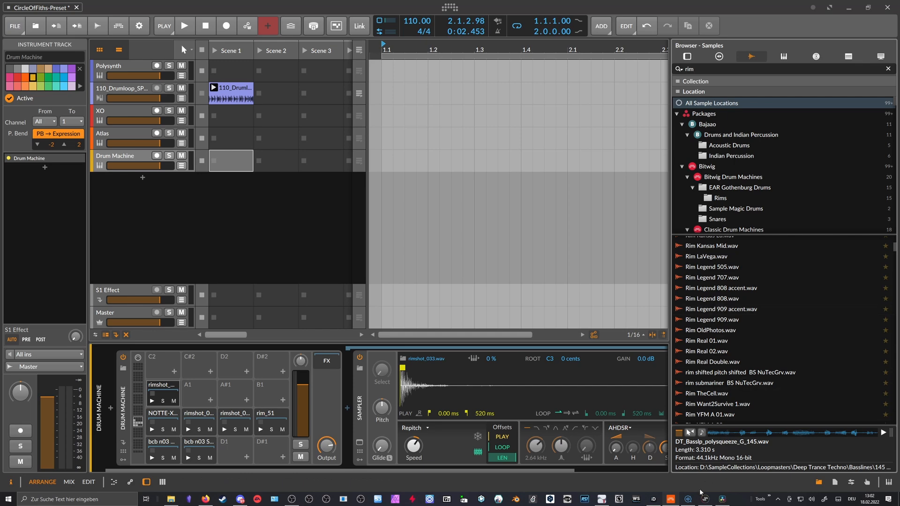
Switch back to COSMOS
left_click(688, 499)
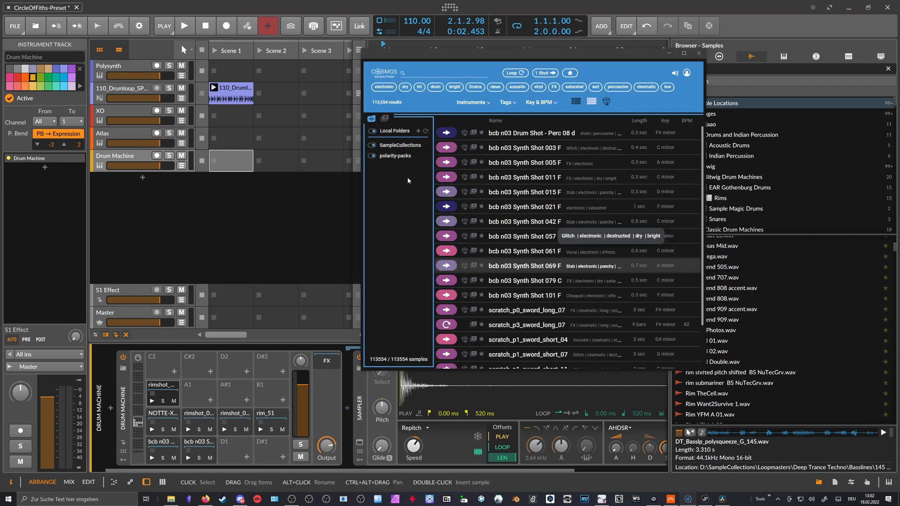